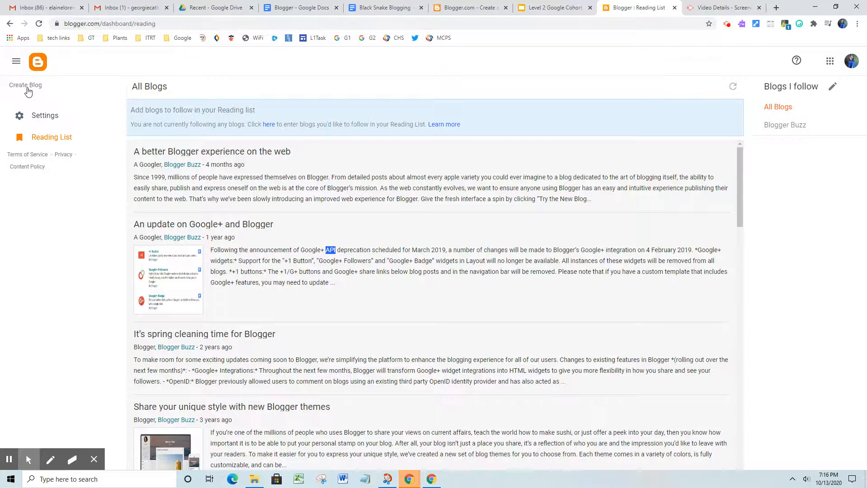
# Step: Start a new blog and enter the title 'Black Snake Farm'
pyautogui.click(27, 91)
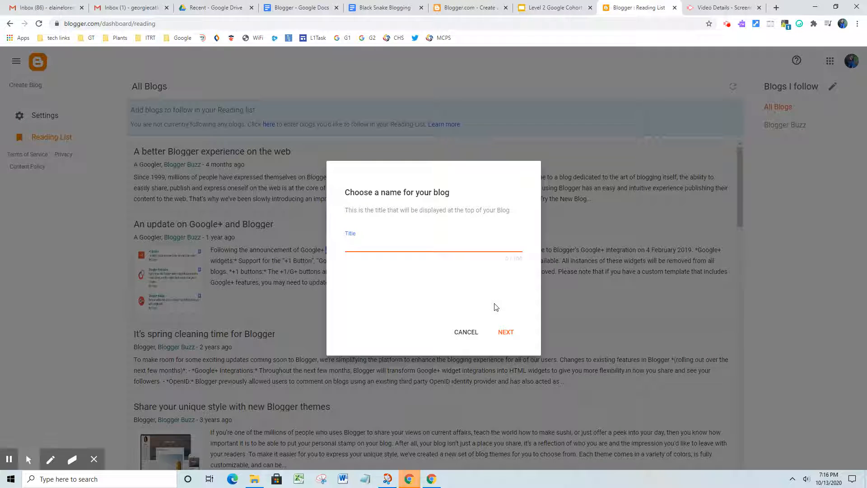
pyautogui.write('Black Snake Farm')
# Step: Give the blog an available blogspot.com address starting with 'blacksnakefarm' and save it
pyautogui.click(504, 334)
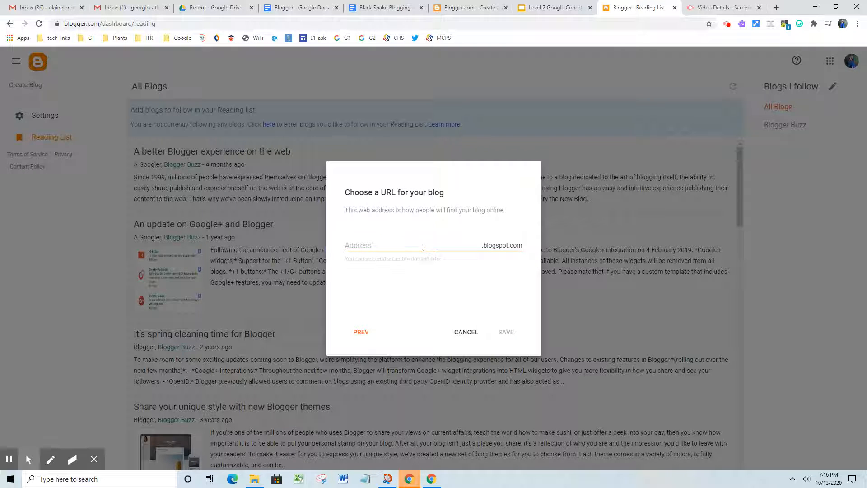
pyautogui.click(413, 248)
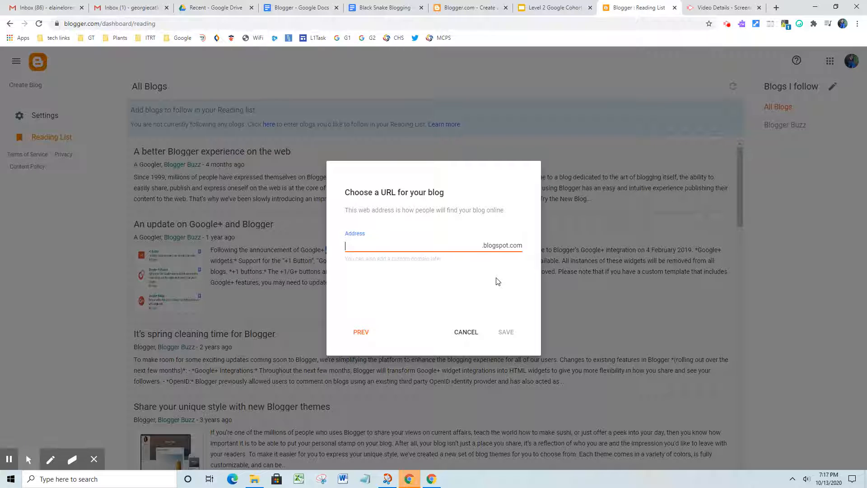
pyautogui.write('blacksnakefarm')
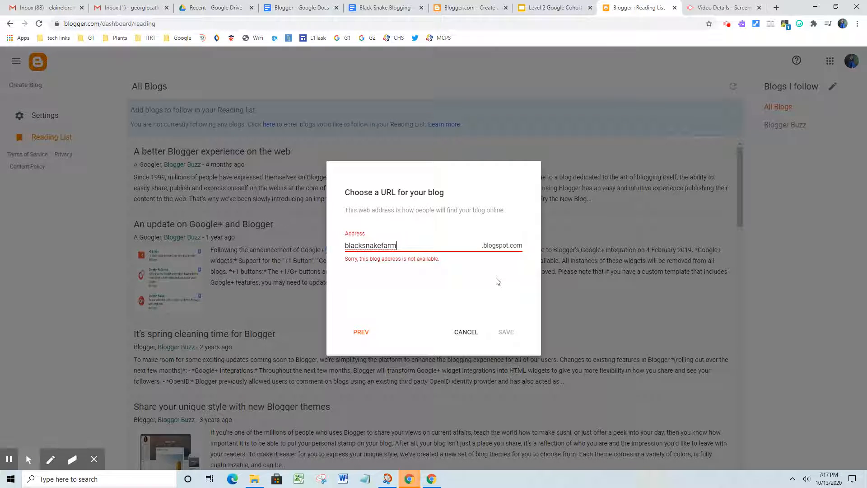
pyautogui.write('lorenzen')
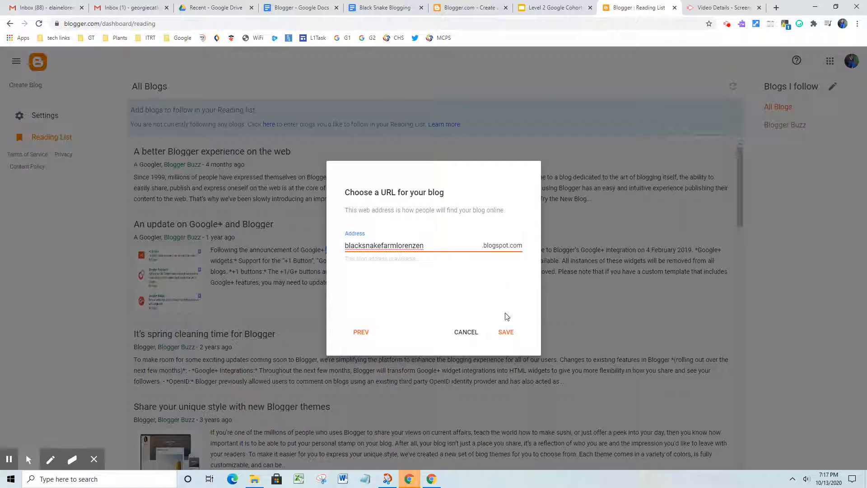
pyautogui.click(506, 333)
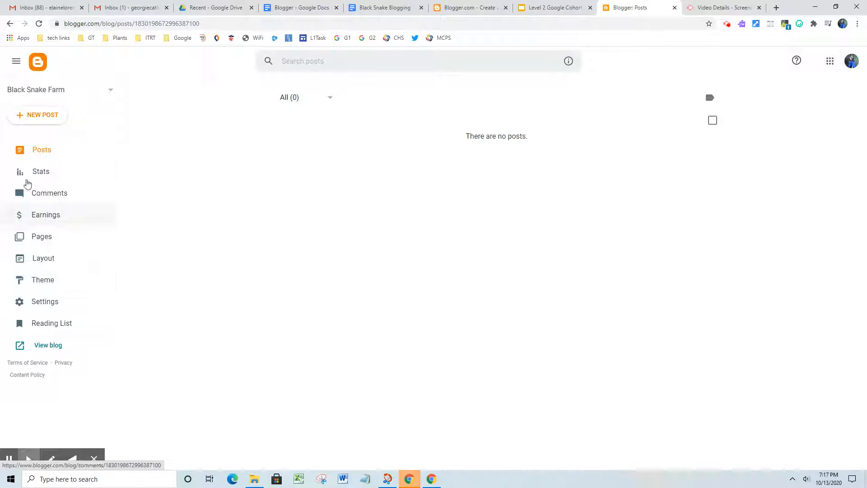
# Step: Apply the dark Picture Window Screen theme to the blog and acknowledge the gadgets notice
pyautogui.click(37, 281)
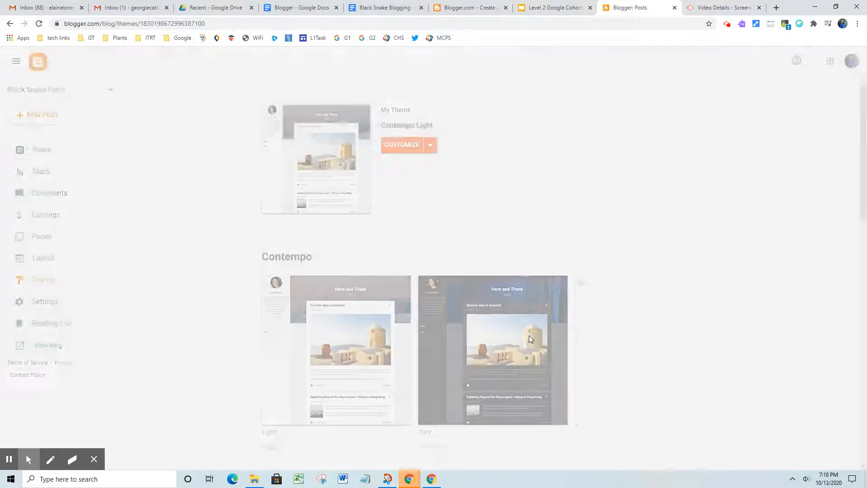
pyautogui.scroll(-10, 555, 419)
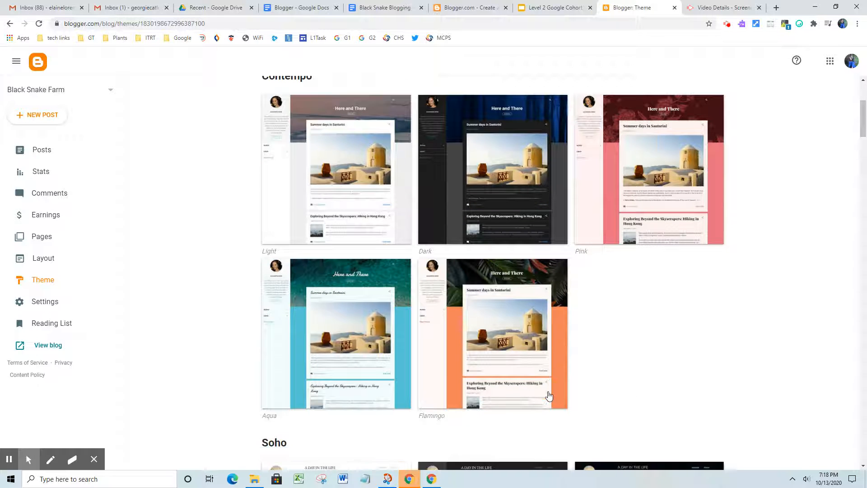
pyautogui.scroll(-13, 555, 381)
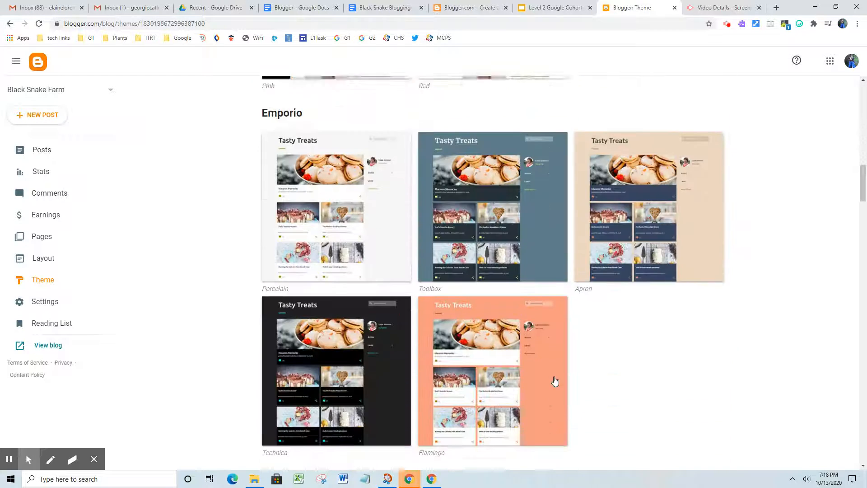
pyautogui.scroll(-13, 555, 380)
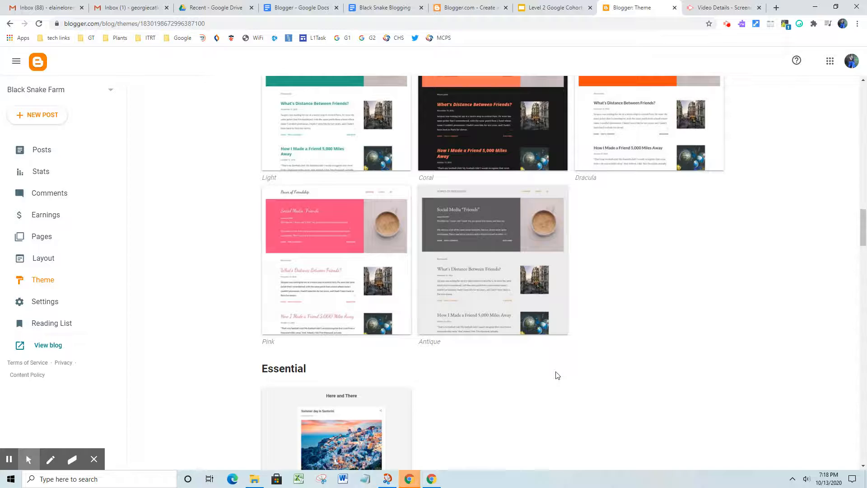
pyautogui.scroll(-17, 558, 365)
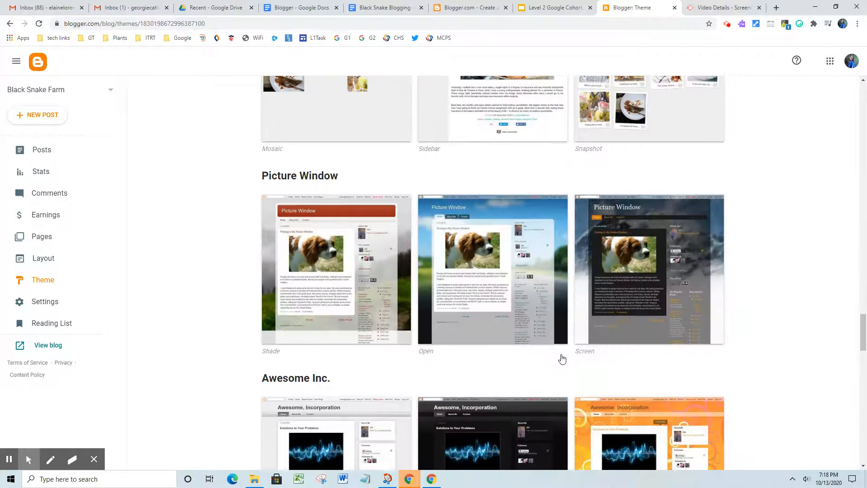
pyautogui.click(630, 218)
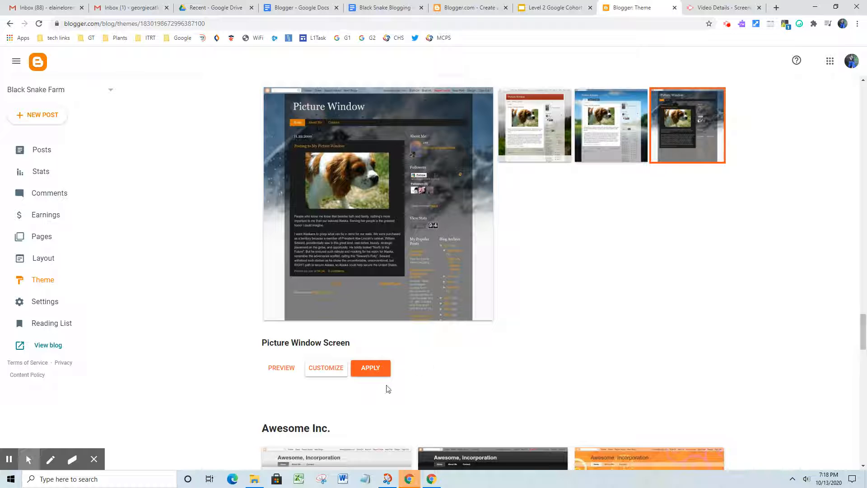
pyautogui.click(368, 369)
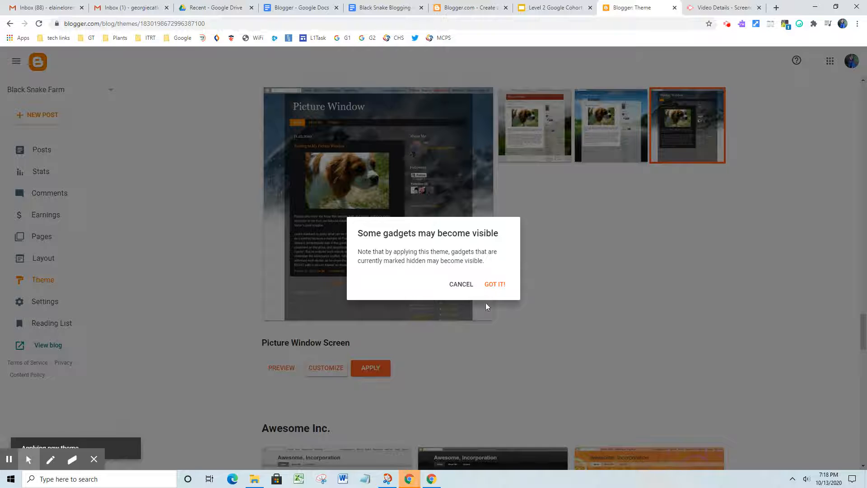
pyautogui.click(495, 285)
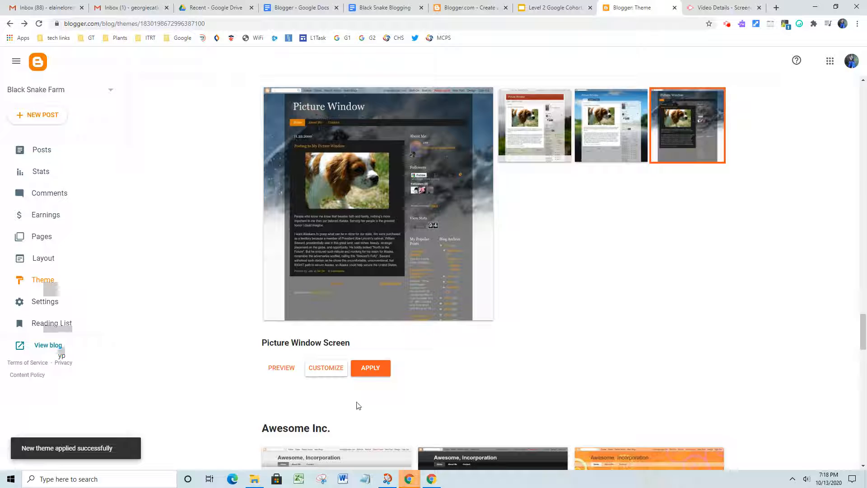
# Step: Customize the theme's main colour scheme from orange to blue and save it
pyautogui.click(329, 373)
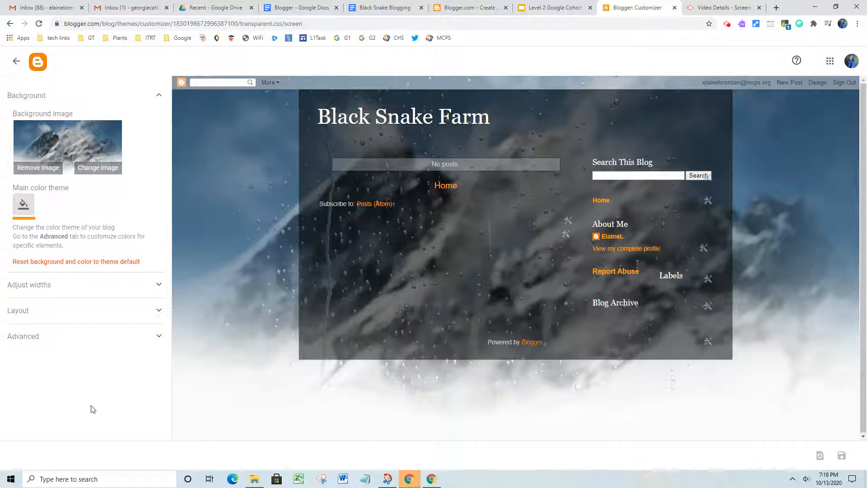
pyautogui.click(24, 204)
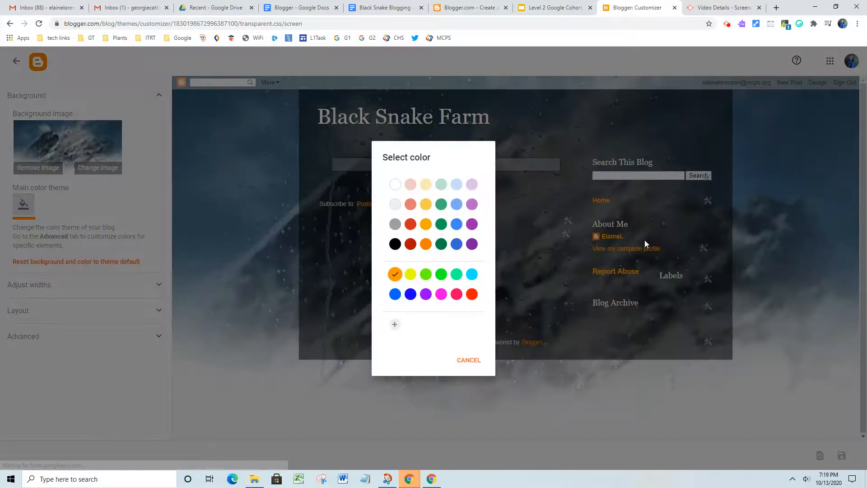
pyautogui.click(456, 244)
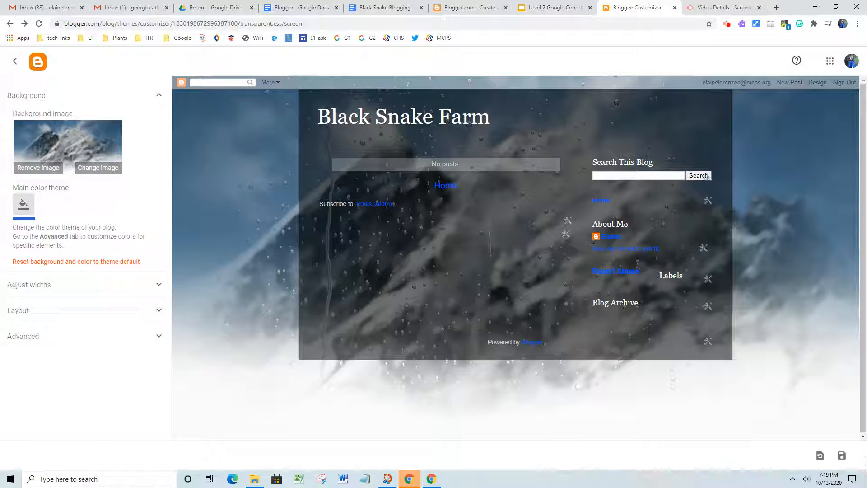
pyautogui.click(842, 460)
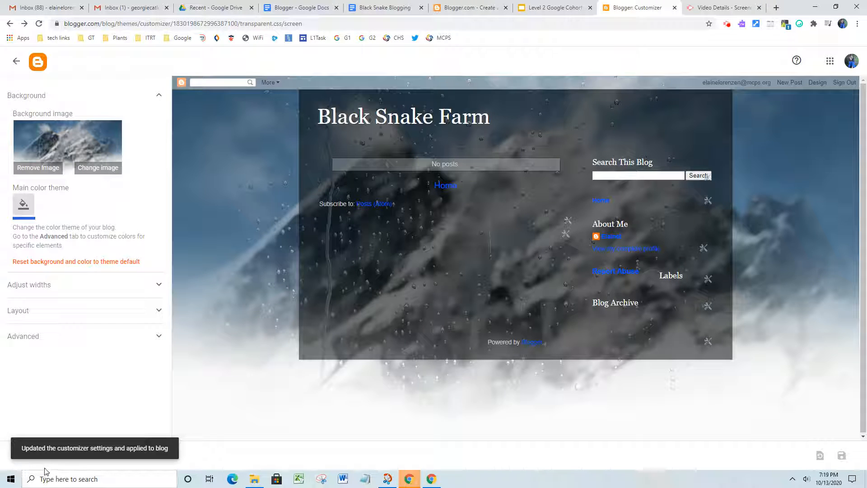
# Step: Leave the theme customizer and go to the blog's Settings page
pyautogui.click(16, 63)
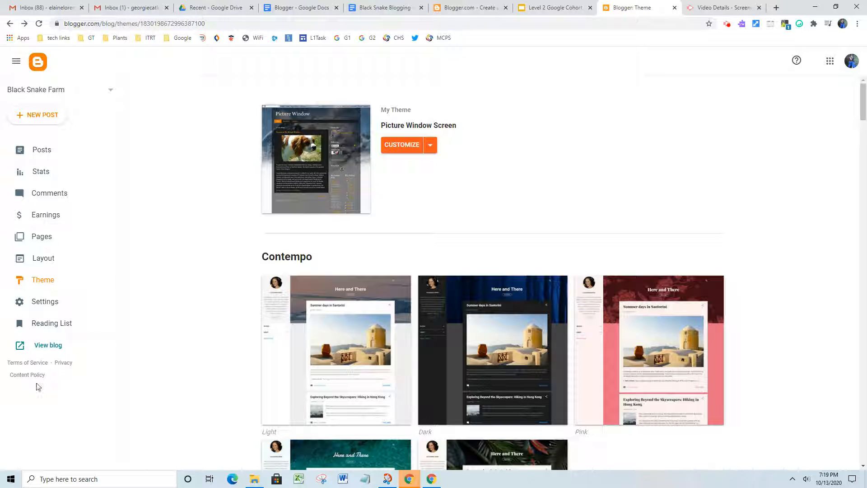
pyautogui.click(40, 301)
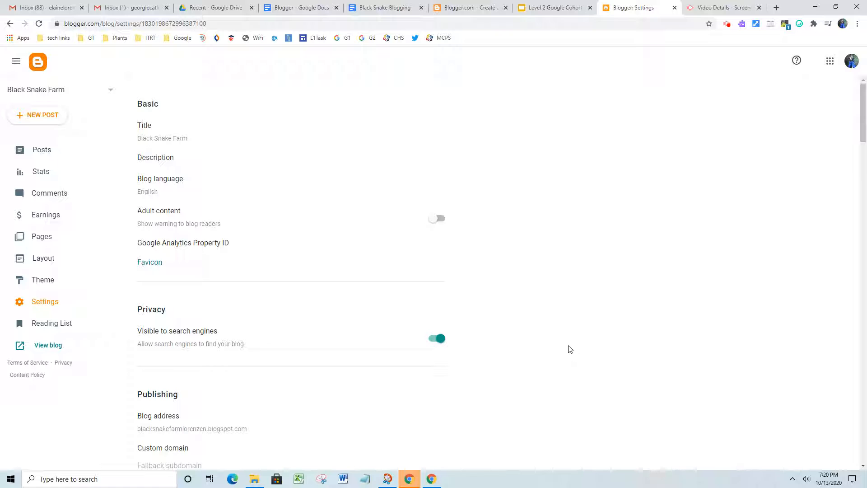
# Step: Turn off 'Visible to search engines', then review the Publishing, HTTPS and Permissions sections
pyautogui.scroll(-2, 572, 348)
pyautogui.scroll(2, 576, 343)
pyautogui.click(440, 342)
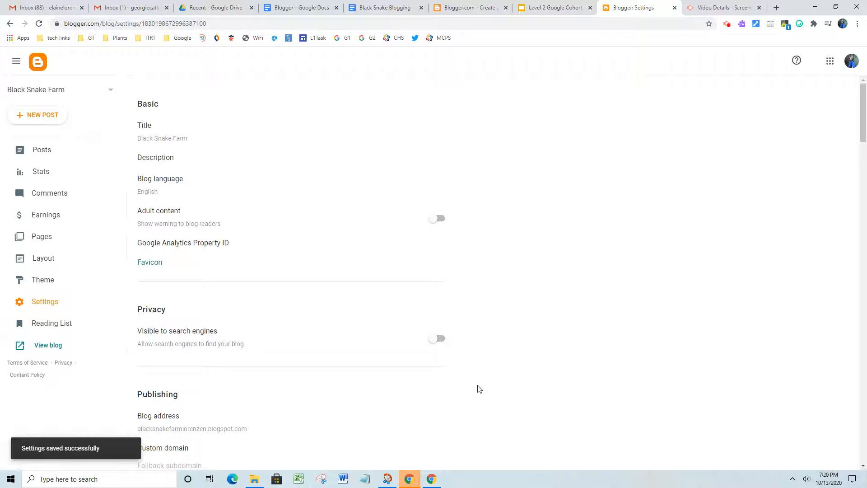
pyautogui.scroll(-2, 472, 365)
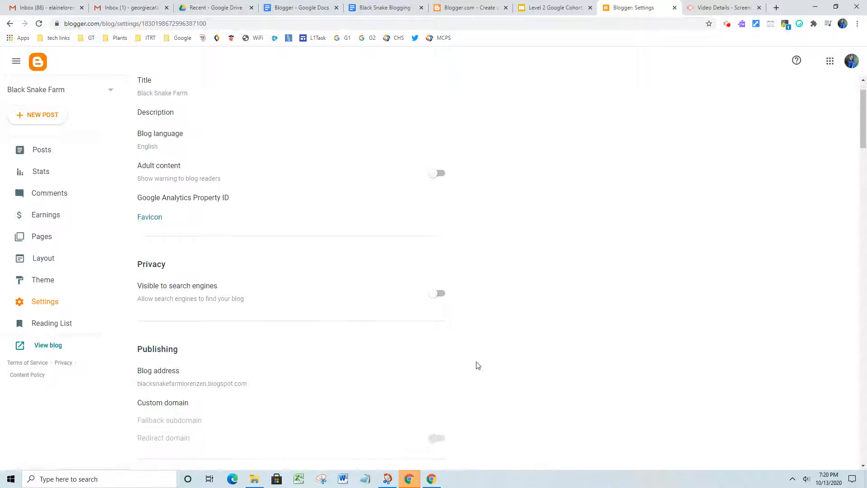
pyautogui.scroll(-1, 479, 366)
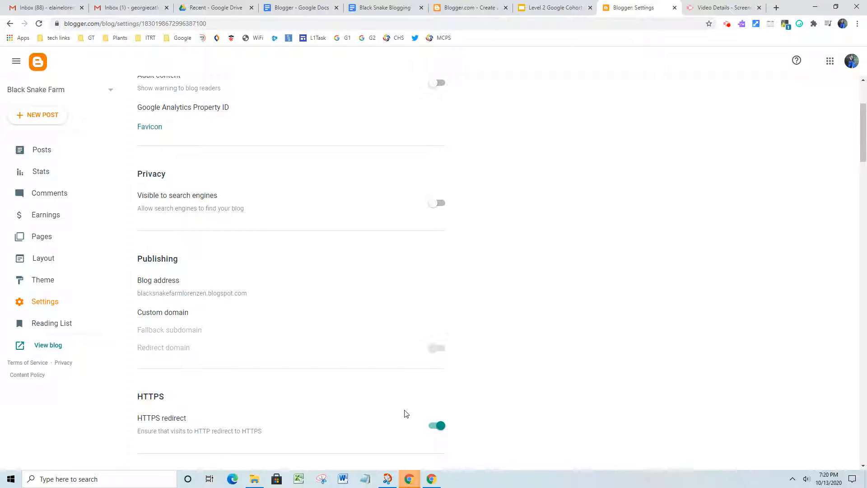
pyautogui.scroll(-4, 405, 414)
pyautogui.scroll(-1, 408, 406)
pyautogui.scroll(1, 407, 401)
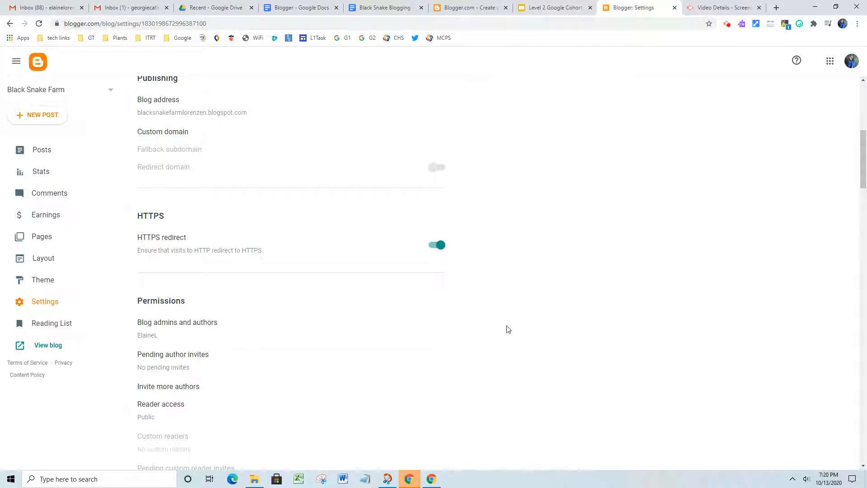
pyautogui.scroll(-2, 552, 333)
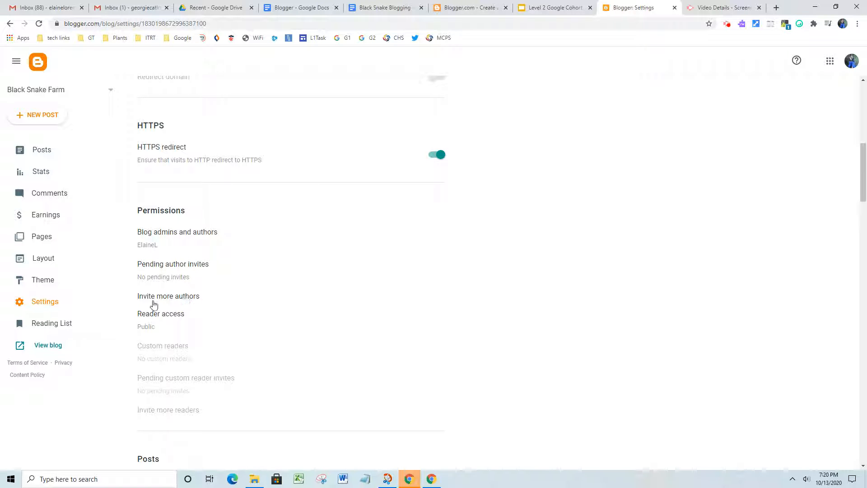
# Step: Invite another author by entering their e-mail address and sending the invitation
pyautogui.click(186, 299)
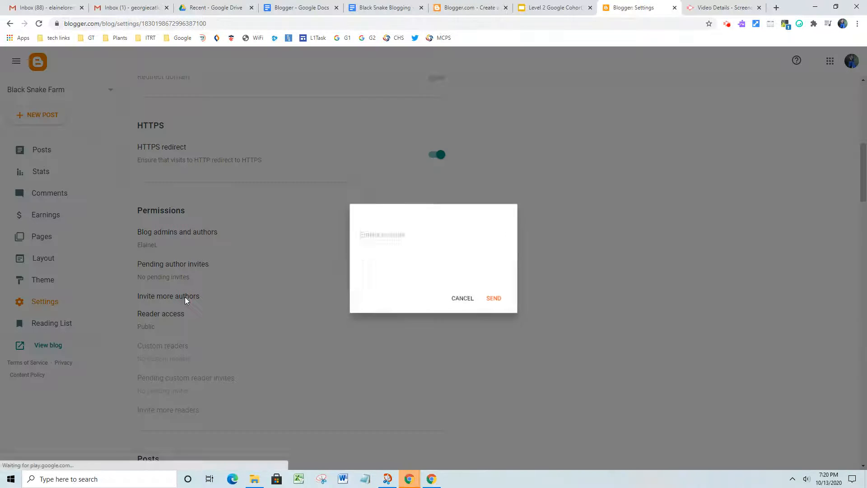
pyautogui.click(413, 253)
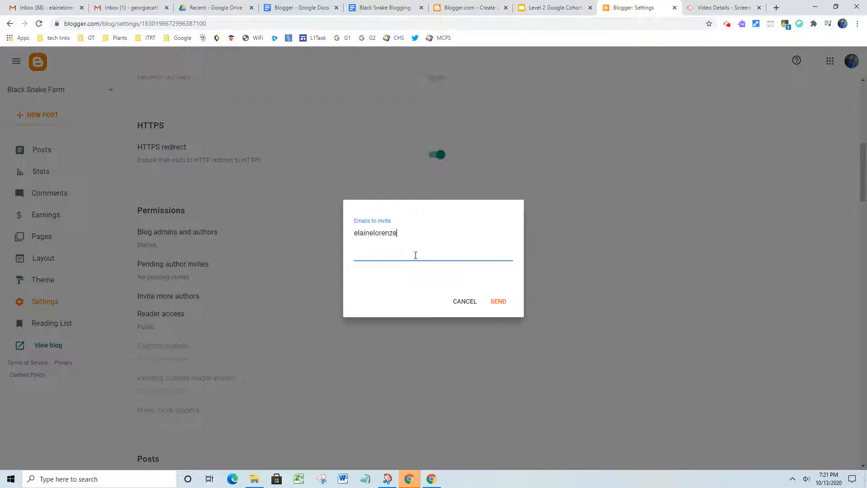
pyautogui.click(497, 302)
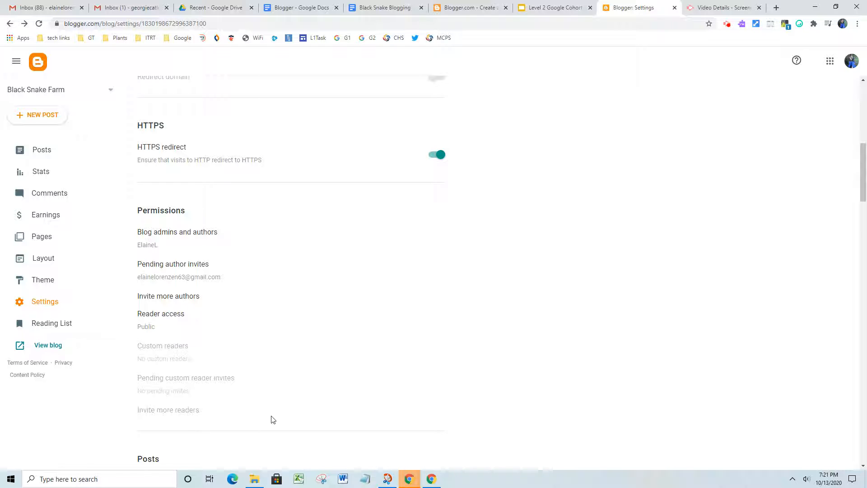
# Step: Save 7 as the maximum posts shown on the main page, then bring up the Who can comment choices
pyautogui.scroll(-1, 330, 328)
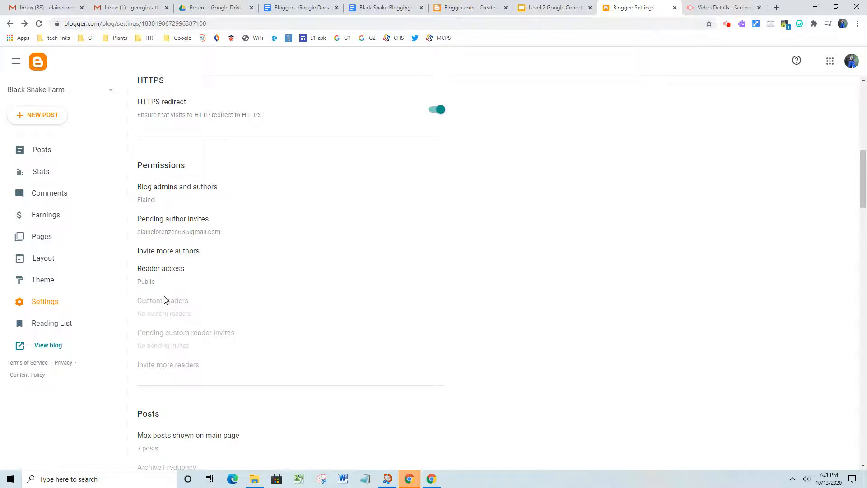
pyautogui.scroll(-2, 230, 274)
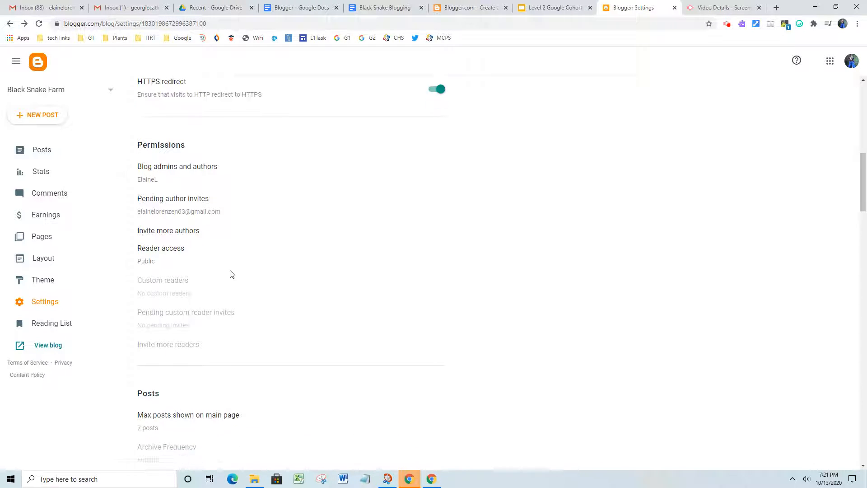
pyautogui.scroll(-3, 231, 273)
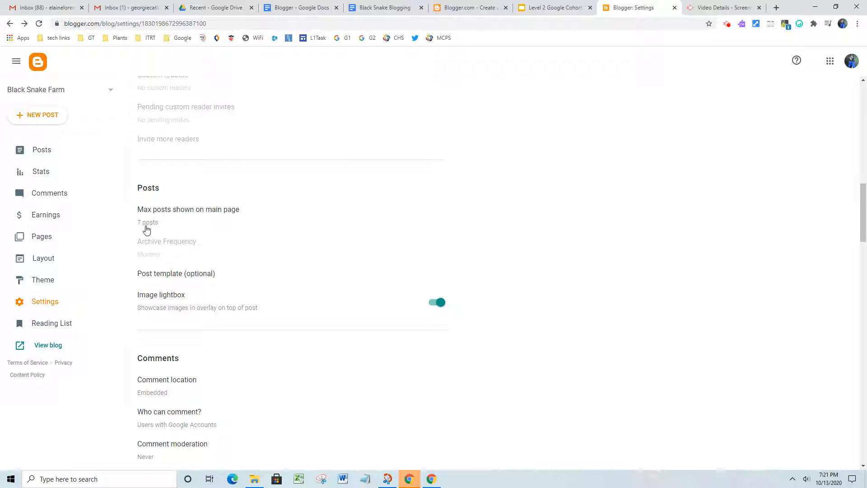
pyautogui.click(147, 226)
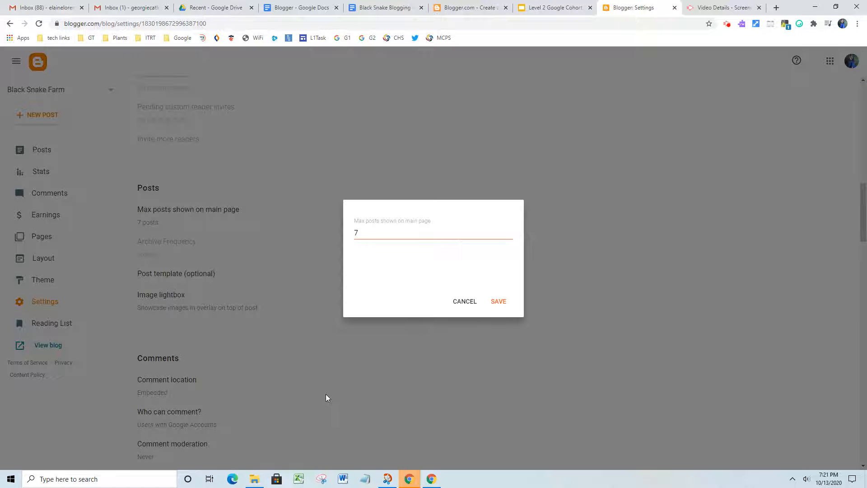
pyautogui.click(502, 304)
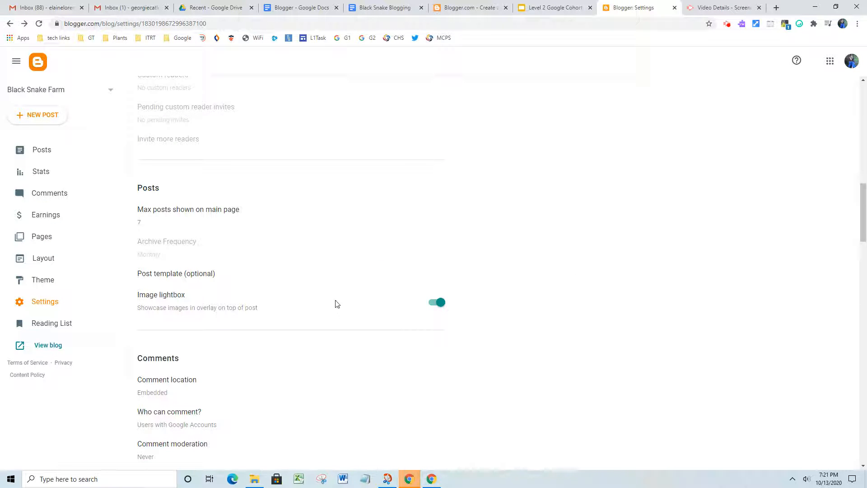
pyautogui.scroll(-3, 339, 303)
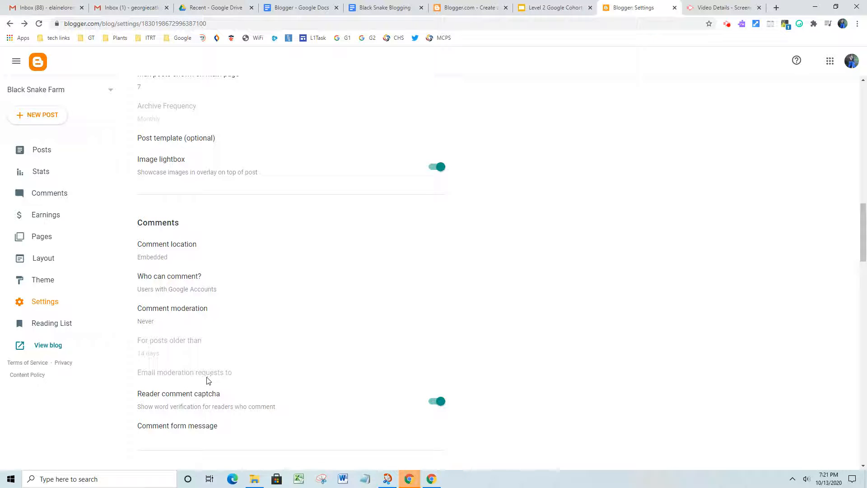
pyautogui.click(166, 291)
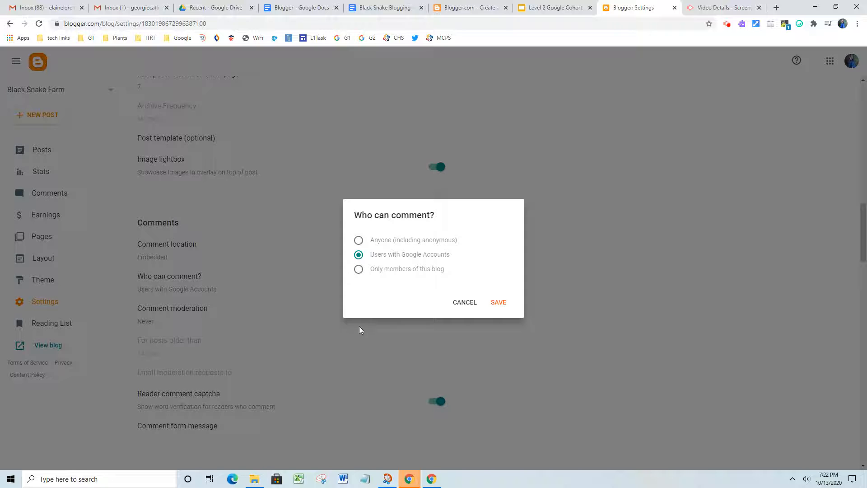
# Step: Restrict commenting to 'Only members of this blog' and set comment moderation to Always
pyautogui.click(359, 269)
pyautogui.click(504, 301)
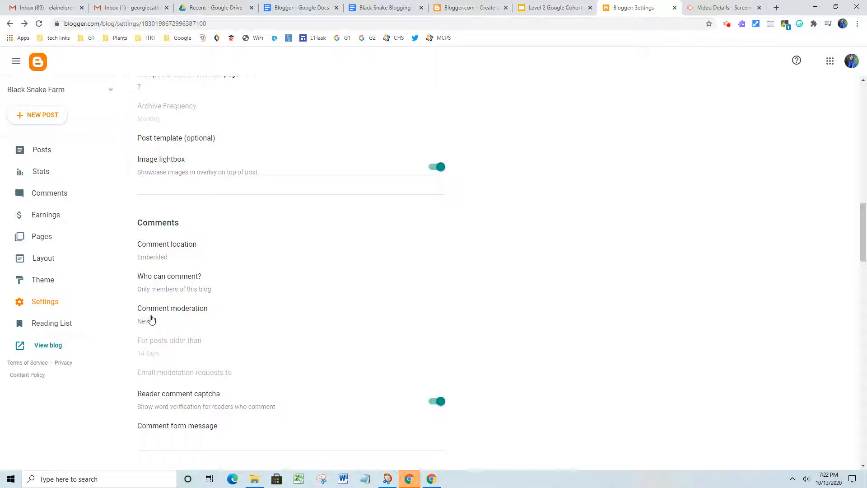
pyautogui.click(154, 311)
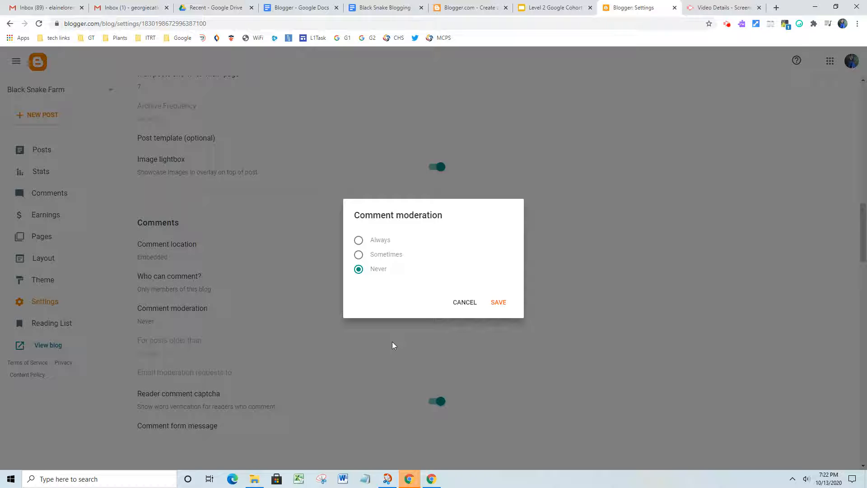
pyautogui.click(358, 240)
pyautogui.click(499, 302)
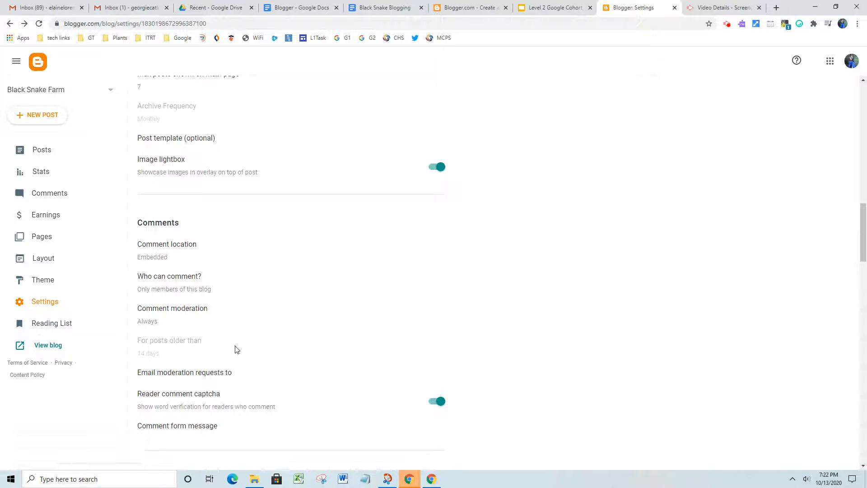
pyautogui.scroll(-2, 235, 348)
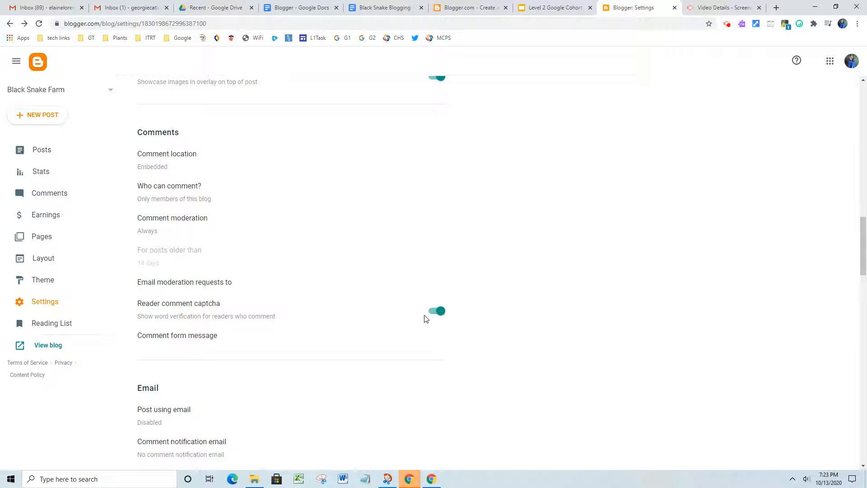
# Step: Switch off the reader comment captcha and scroll down to the Formatting time zone setting
pyautogui.click(438, 311)
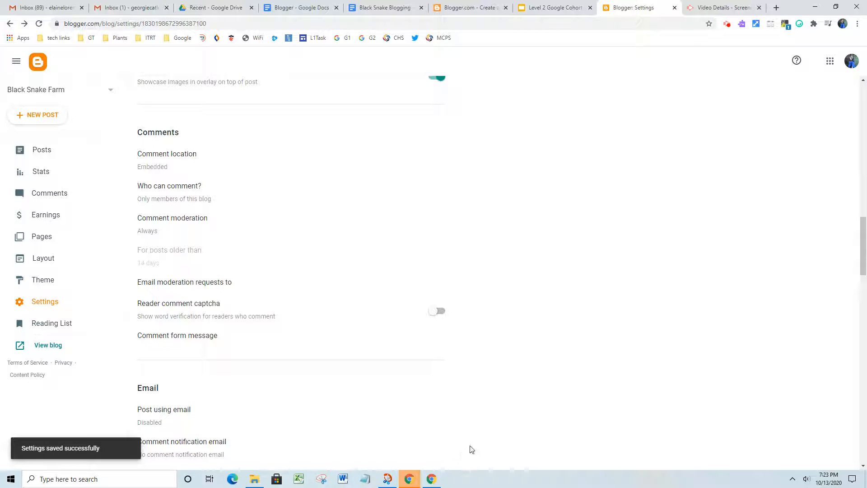
pyautogui.scroll(-2, 420, 381)
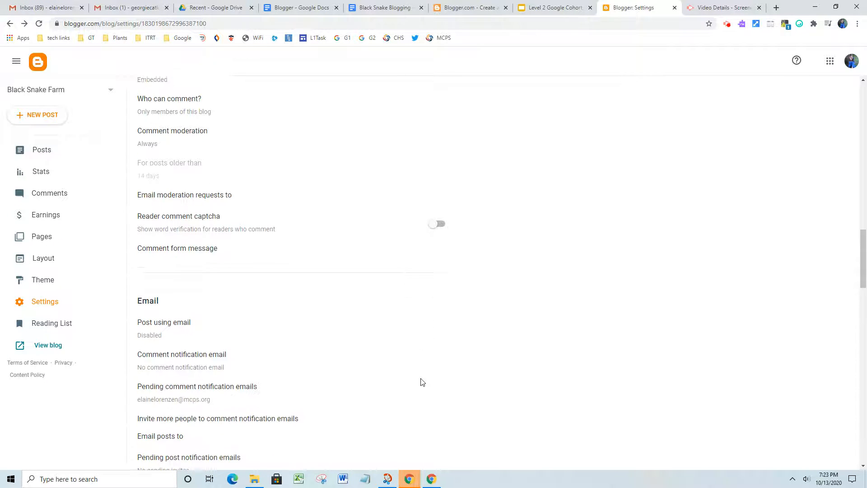
pyautogui.scroll(-2, 229, 380)
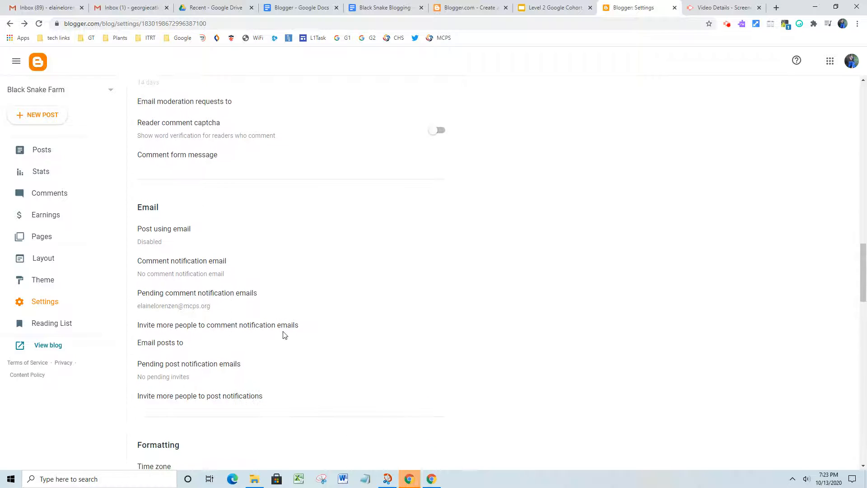
pyautogui.scroll(-5, 284, 335)
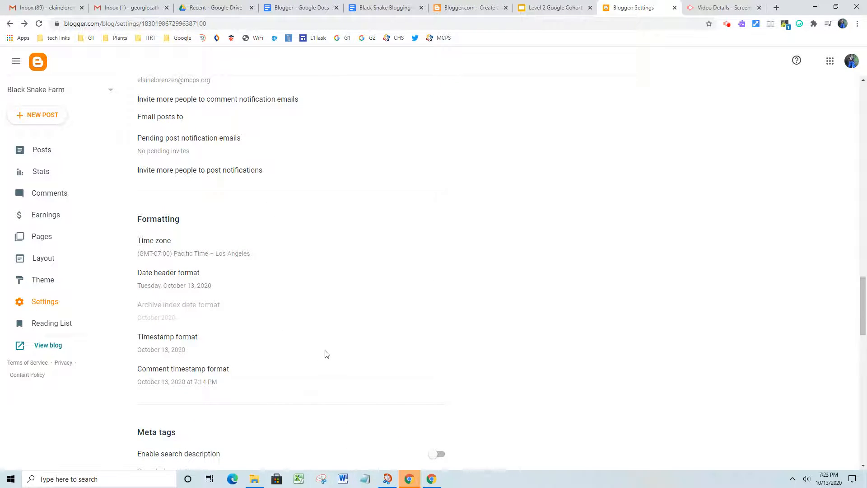
pyautogui.scroll(-2, 323, 352)
pyautogui.scroll(-5, 326, 353)
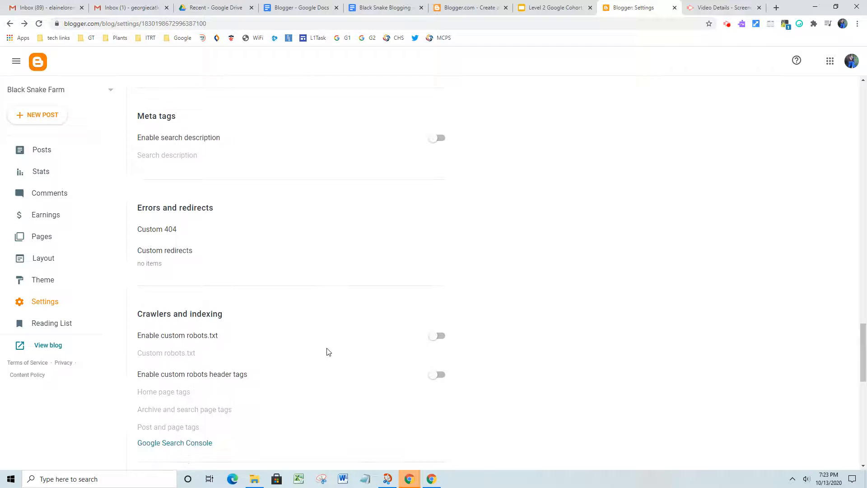
pyautogui.scroll(-8, 326, 351)
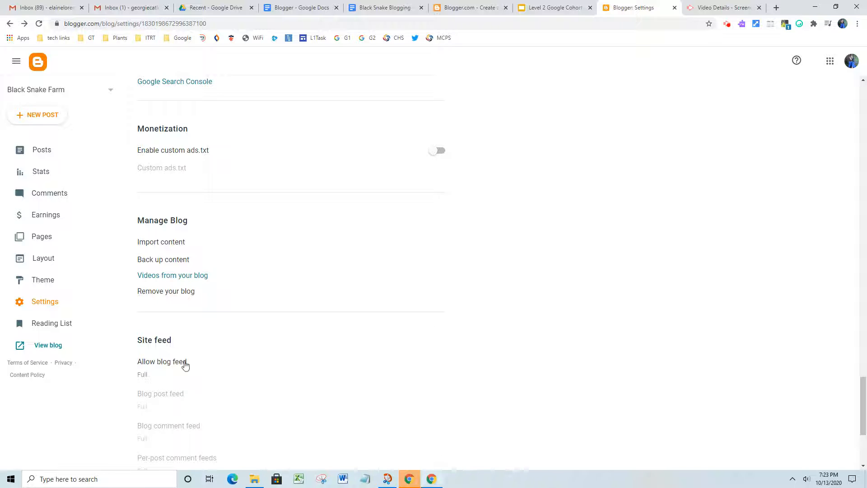
pyautogui.scroll(-3, 420, 316)
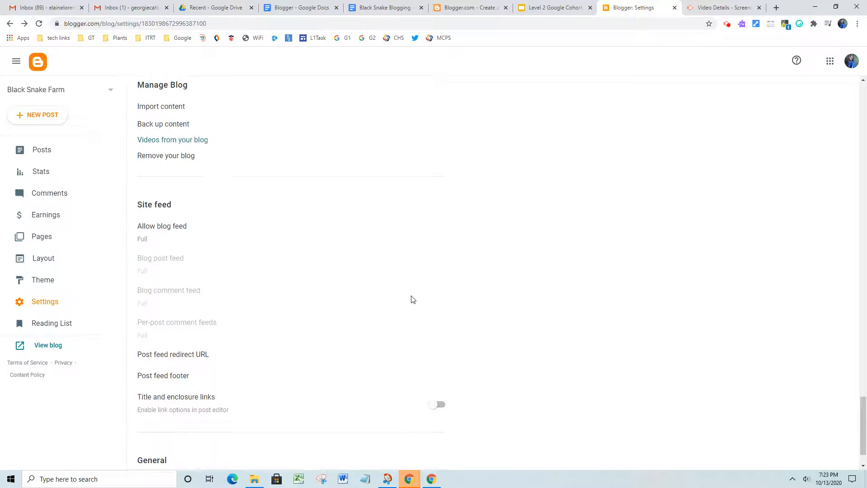
pyautogui.scroll(-1, 413, 299)
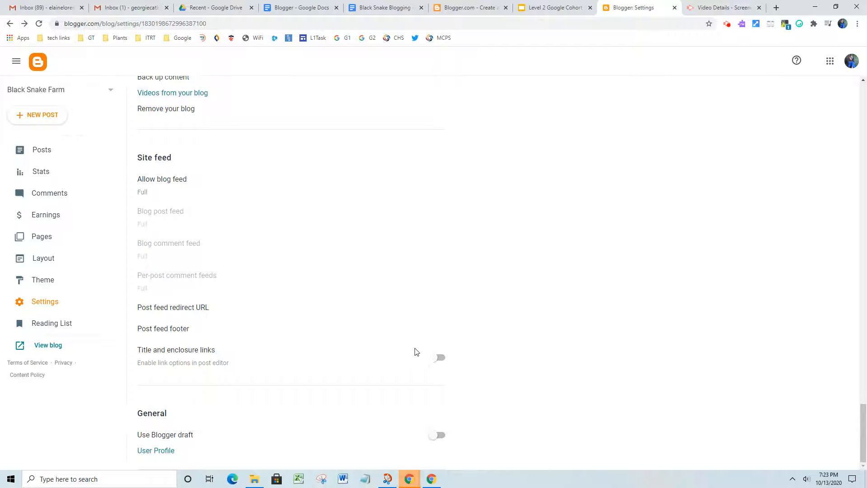
pyautogui.scroll(13, 414, 339)
pyautogui.scroll(5, 418, 341)
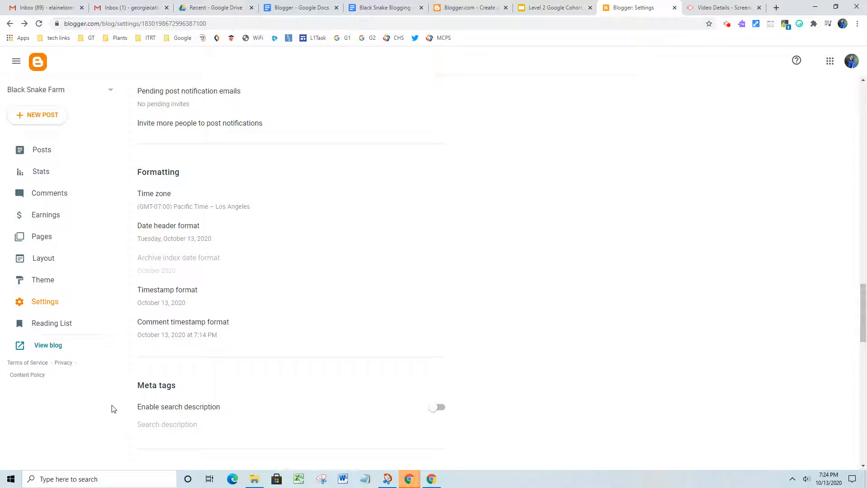
# Step: Create a new post titled 'Black Snake Blogging' and place the cursor in its empty body
pyautogui.click(48, 117)
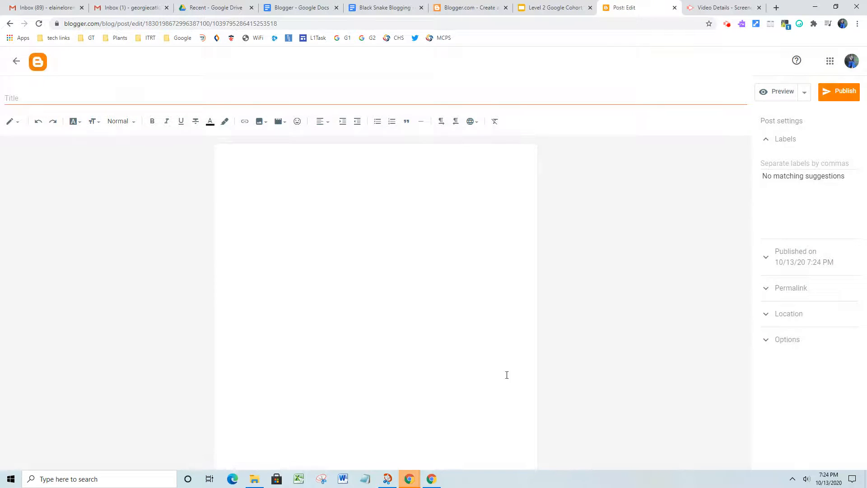
pyautogui.click(45, 96)
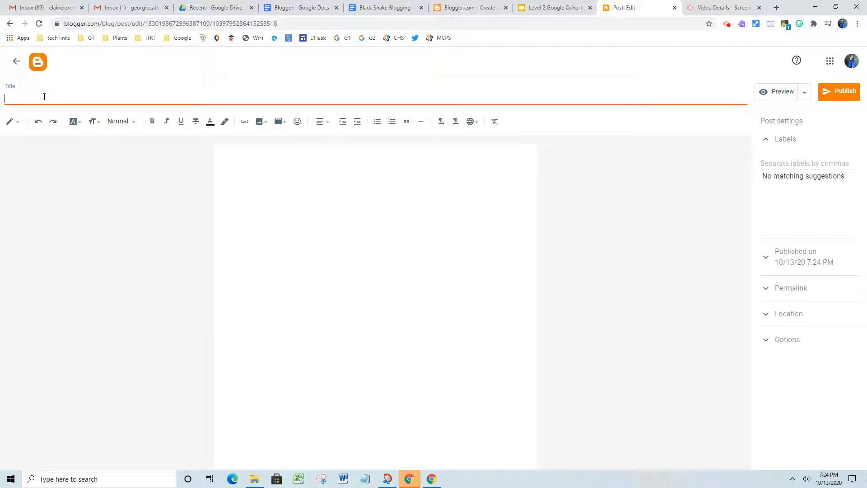
pyautogui.write('Black Snake Blogging')
pyautogui.click(294, 160)
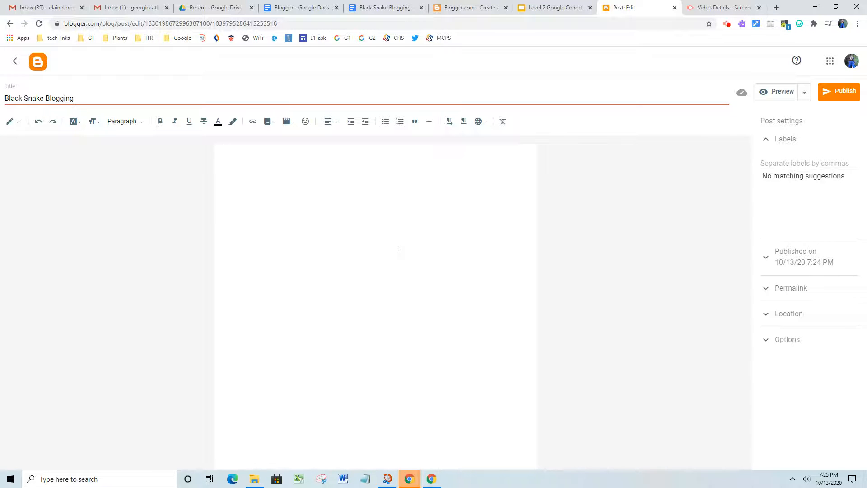
# Step: Paste the prepared black snake story into the body, then bring up image insert choices at the heading
pyautogui.hotkey('ctrl', 'v')
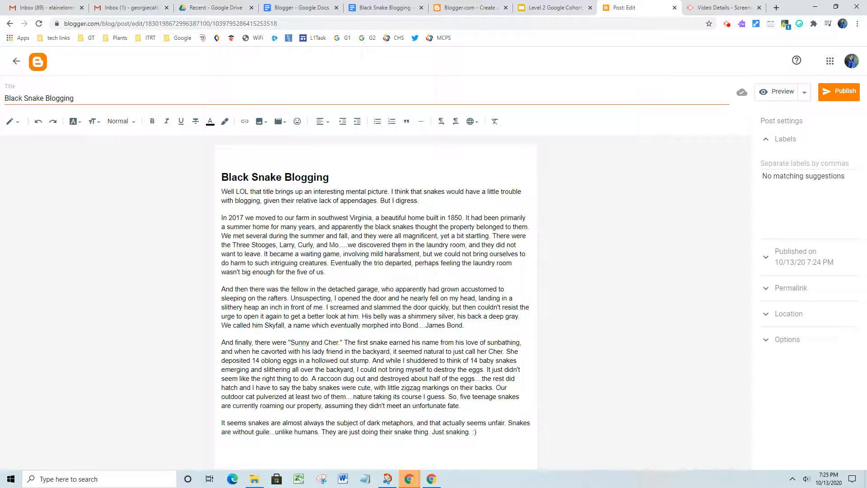
pyautogui.click(222, 176)
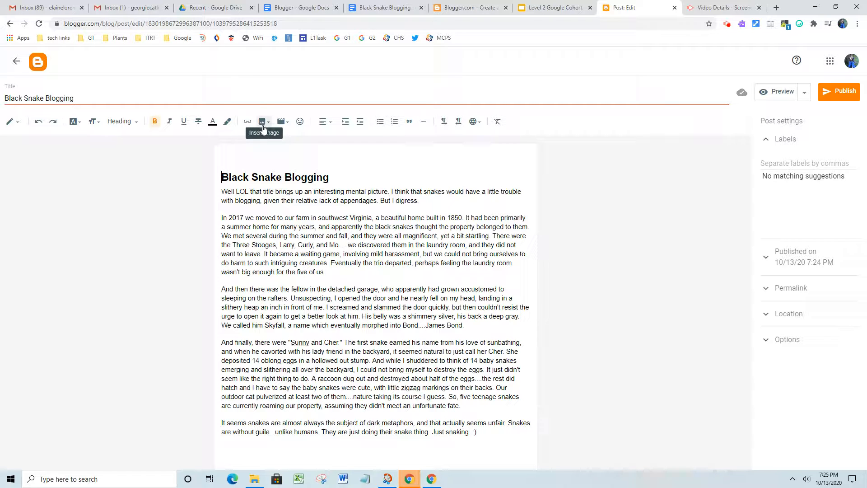
pyautogui.click(264, 128)
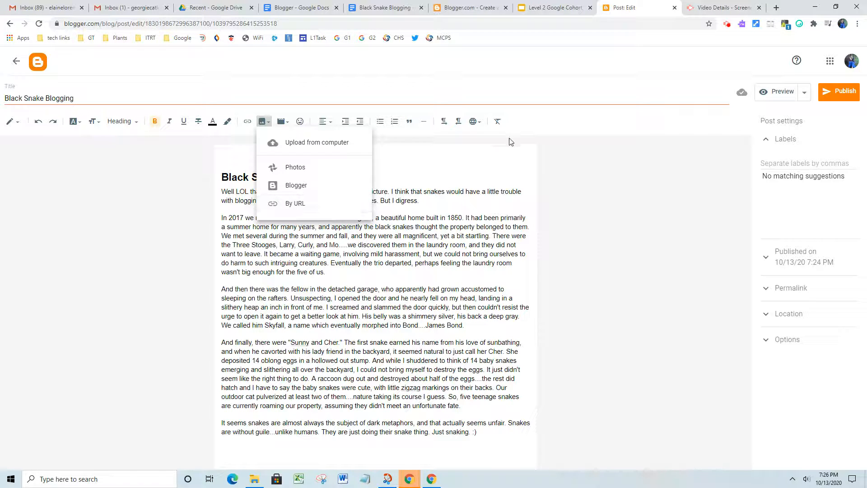
# Step: Insert the October 12 snake photo from Google Photos and align it left beside the heading
pyautogui.click(295, 168)
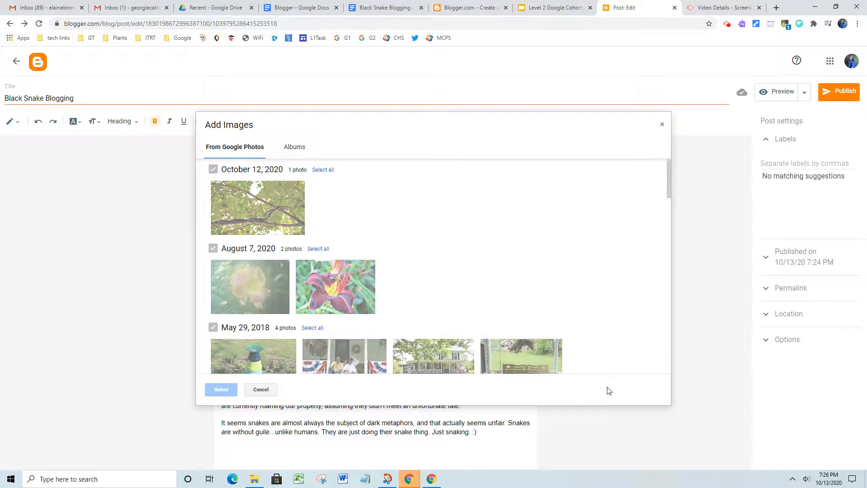
pyautogui.click(248, 205)
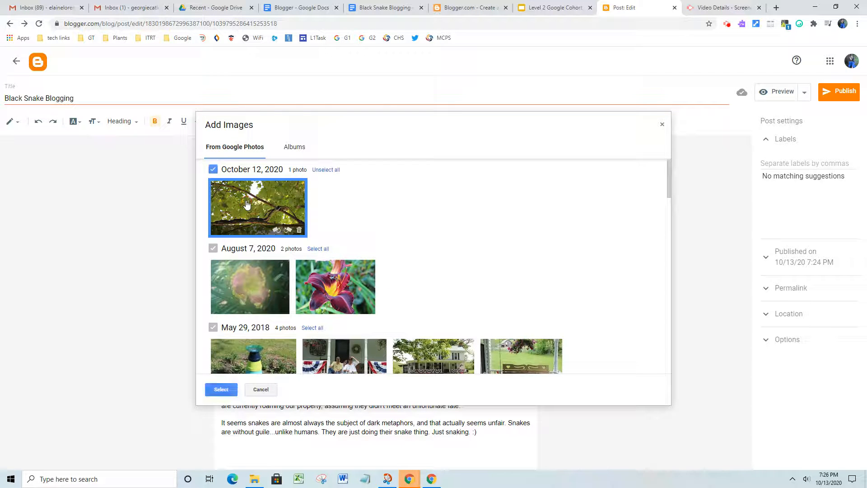
pyautogui.click(221, 389)
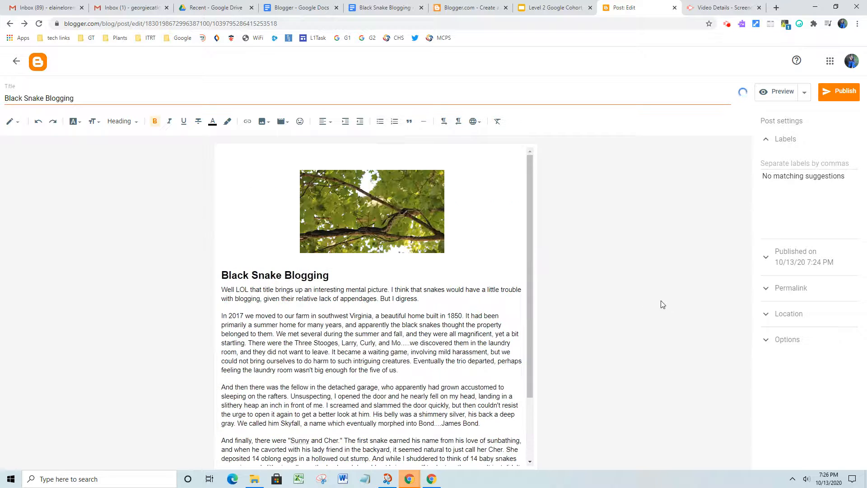
pyautogui.click(370, 194)
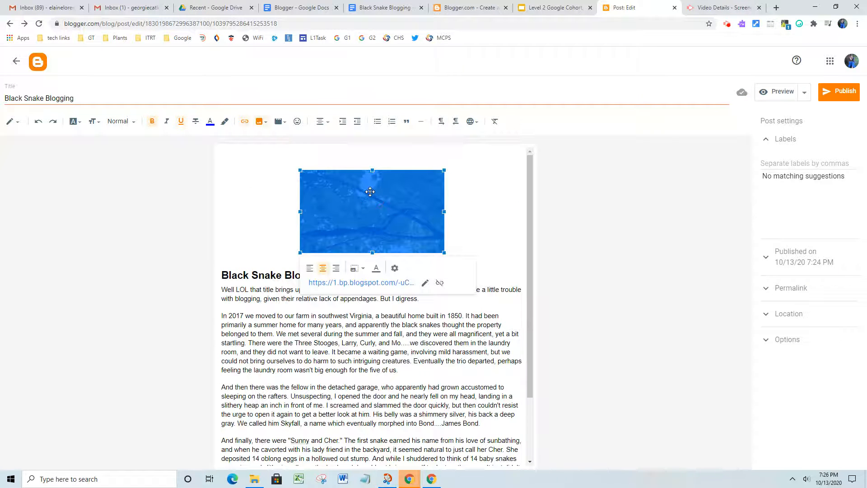
pyautogui.click(310, 269)
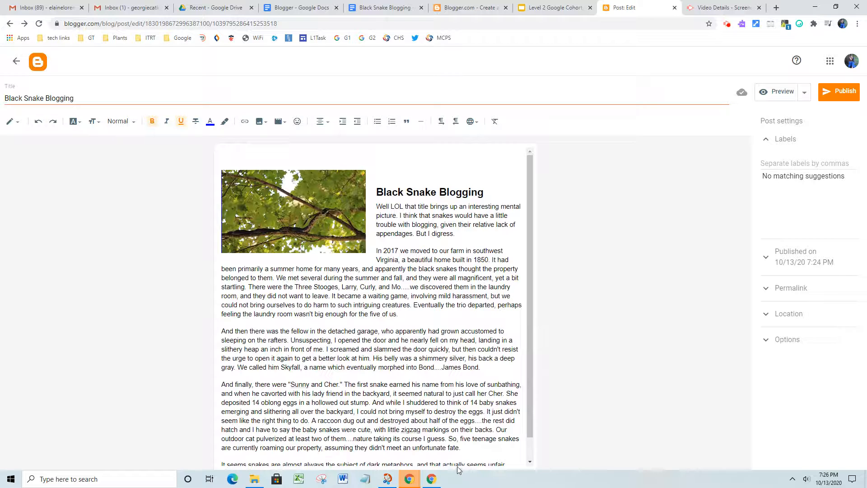
# Step: Add an empty line after the post's last paragraph
pyautogui.scroll(-2, 487, 451)
pyautogui.click(508, 450)
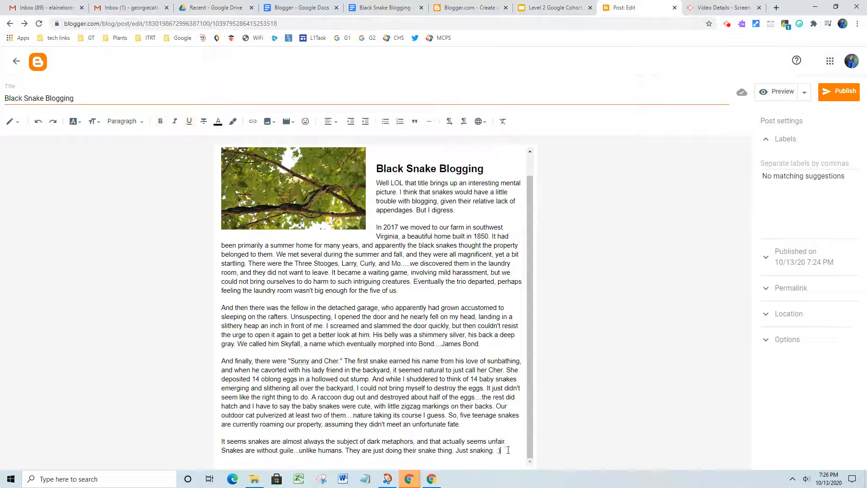
pyautogui.press('Return')
# Step: Embed the YouTube result 'The Black Rat Snake: Everything You Need To Know! (4K)' from a 'black snake' search
pyautogui.click(289, 122)
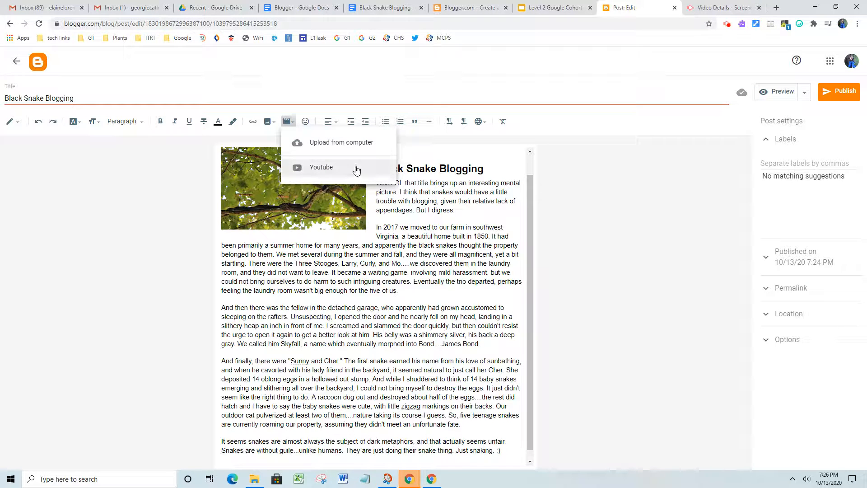
pyautogui.click(321, 172)
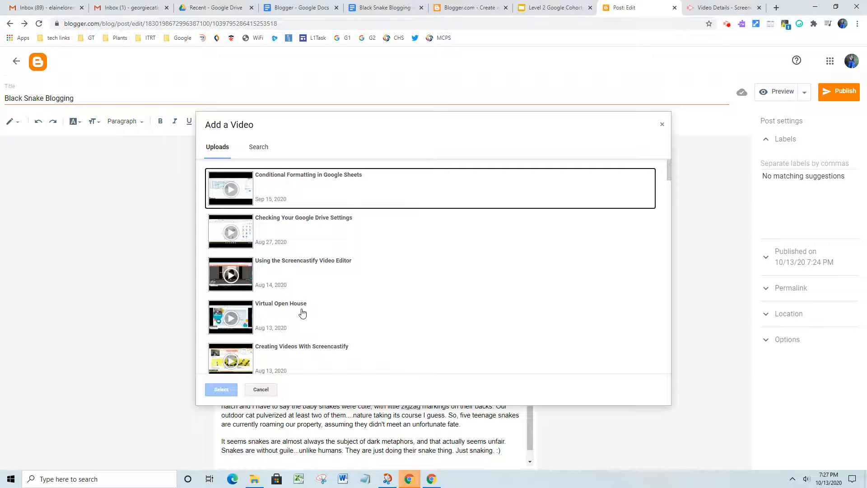
pyautogui.click(264, 149)
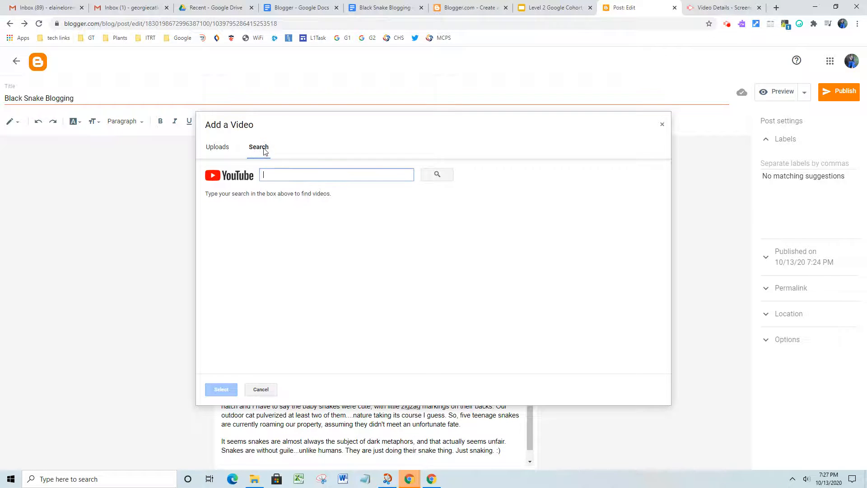
pyautogui.write('b')
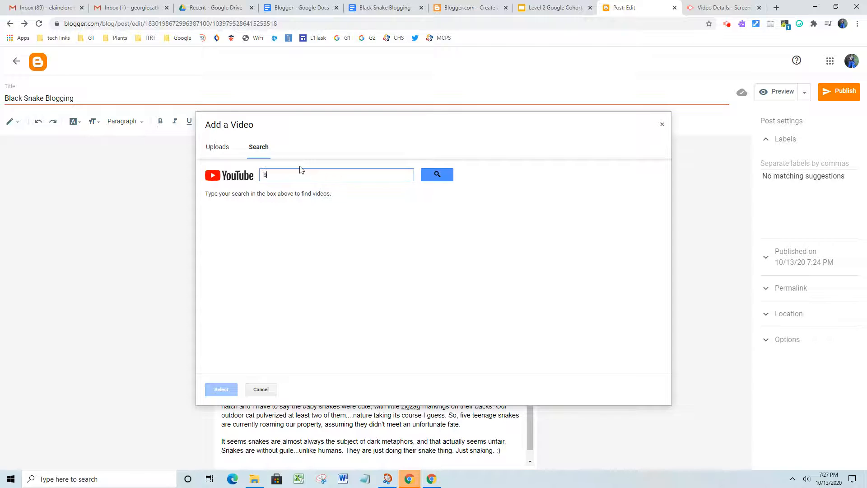
pyautogui.write('lack snake')
pyautogui.click(443, 180)
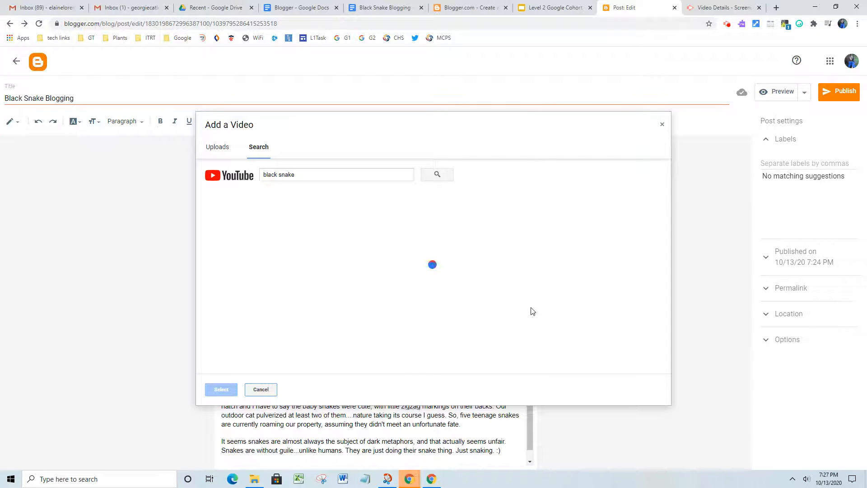
pyautogui.scroll(-1, 523, 293)
pyautogui.scroll(-2, 523, 293)
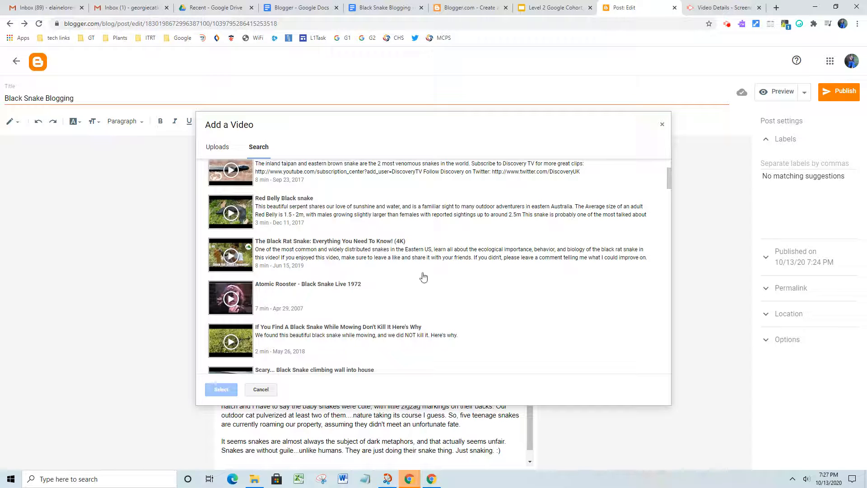
pyautogui.click(395, 258)
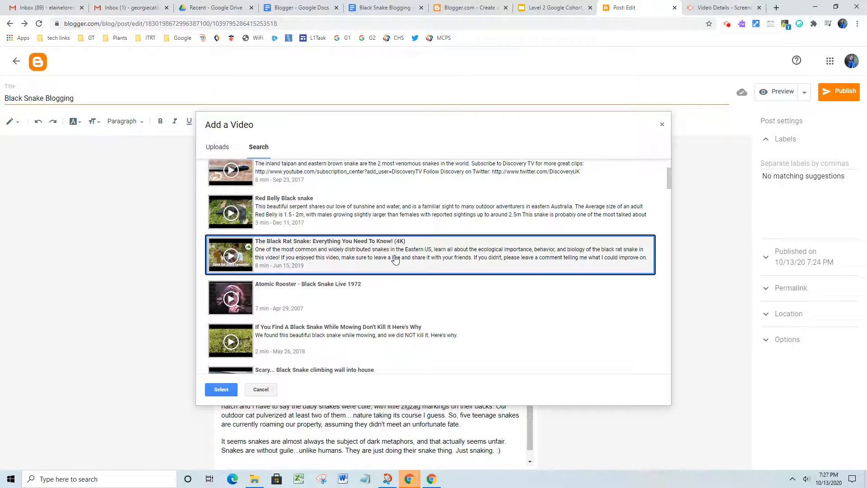
pyautogui.click(221, 389)
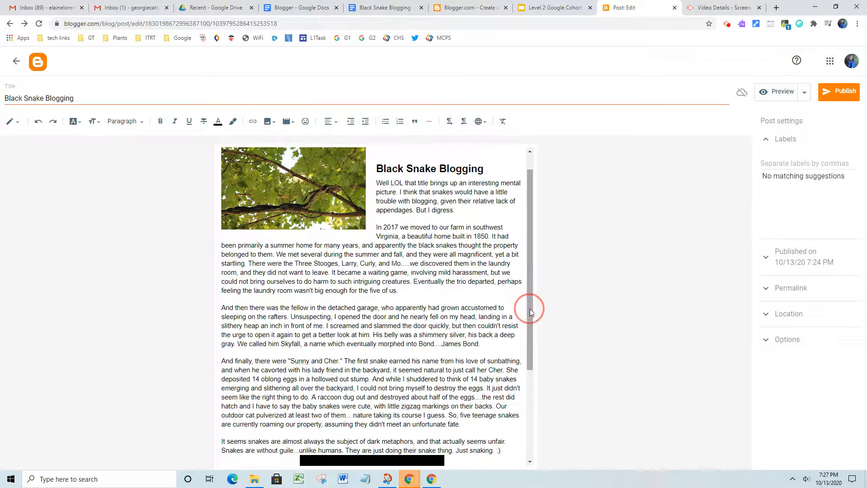
pyautogui.moveTo(530, 310); pyautogui.dragTo(530, 354)
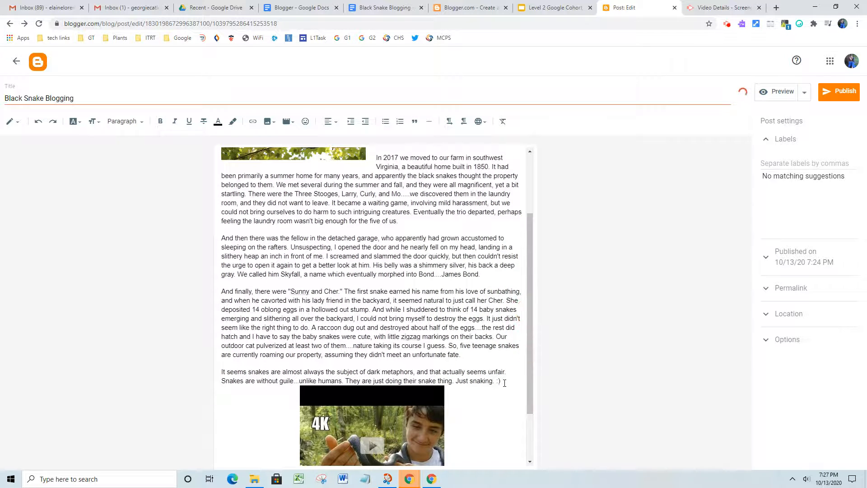
# Step: Add an empty line after the closing ':)' and format the 'In 2017' paragraph as a quote
pyautogui.click(504, 379)
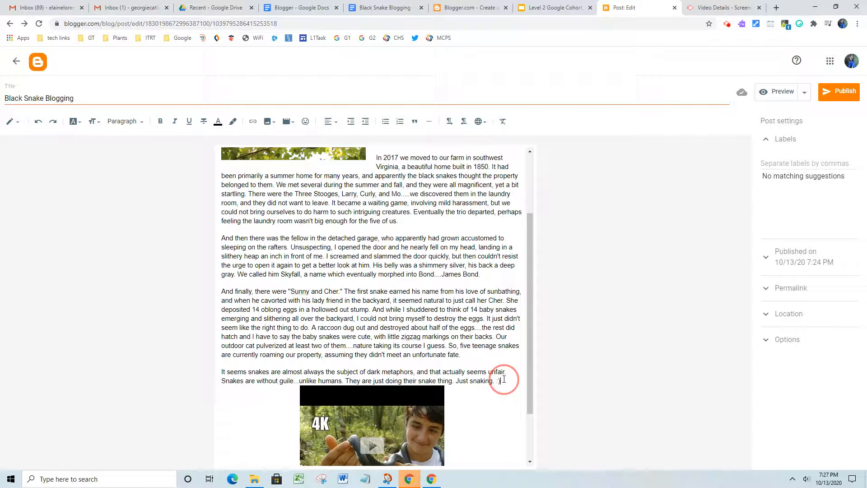
pyautogui.press('Return')
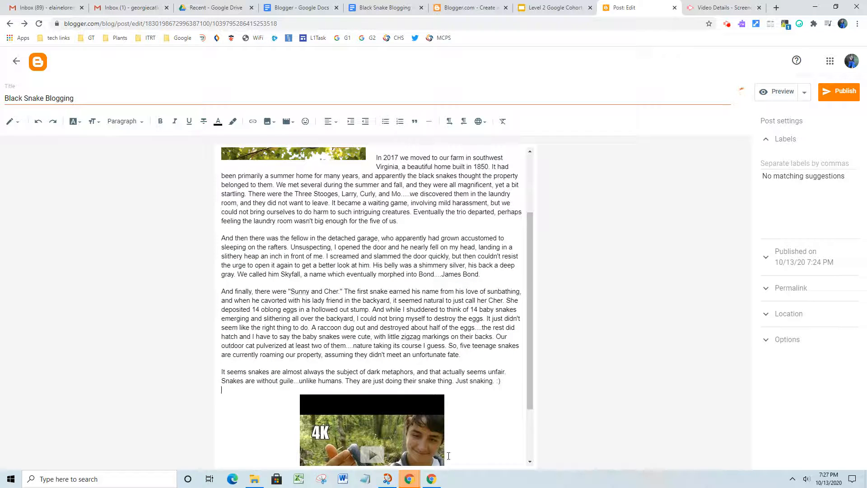
pyautogui.scroll(1, 436, 240)
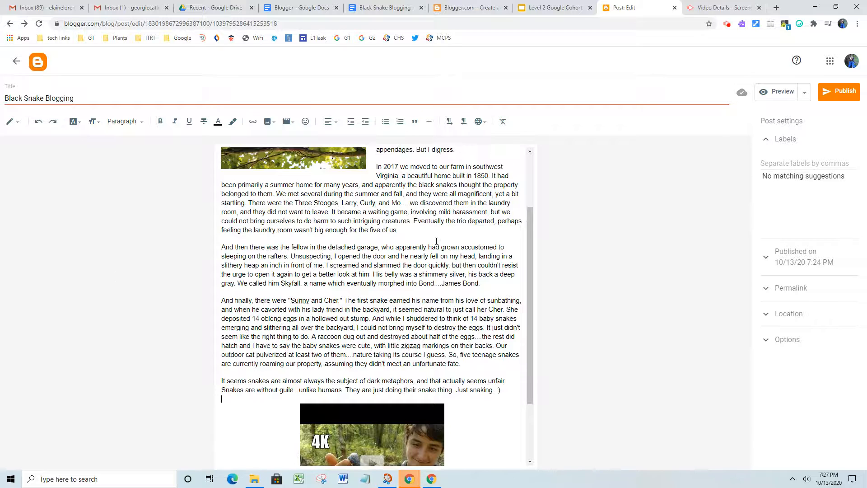
pyautogui.scroll(3, 433, 266)
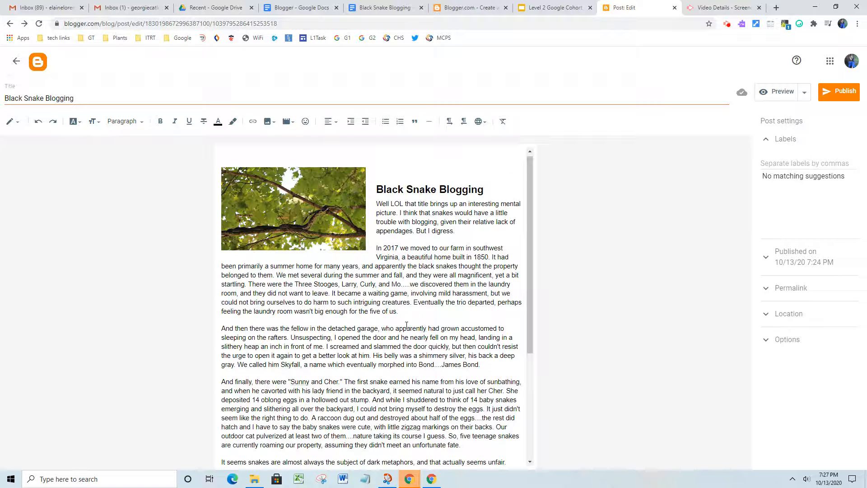
pyautogui.moveTo(375, 248); pyautogui.dragTo(412, 310)
pyautogui.click(414, 121)
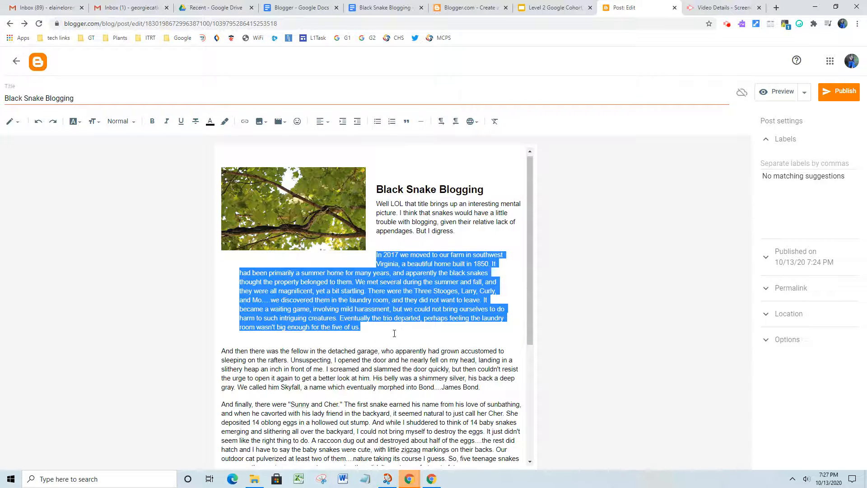
pyautogui.click(398, 332)
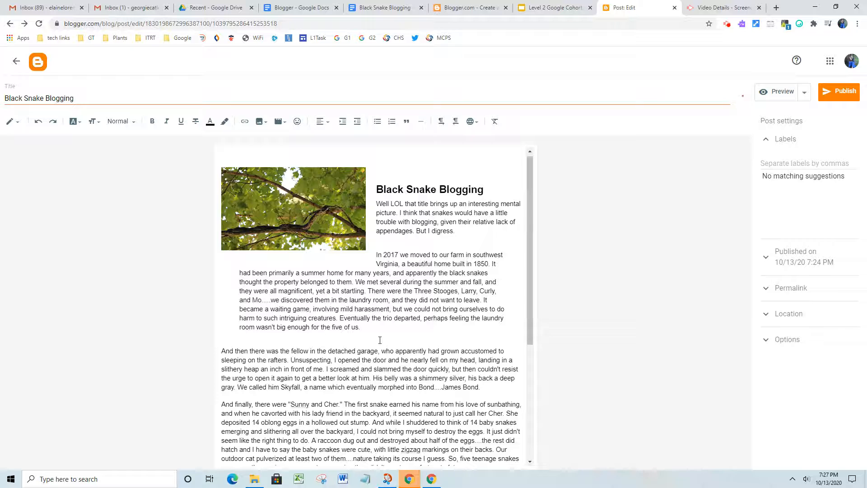
# Step: Insert a jump break on a new line below the closing paragraph
pyautogui.scroll(-3, 392, 346)
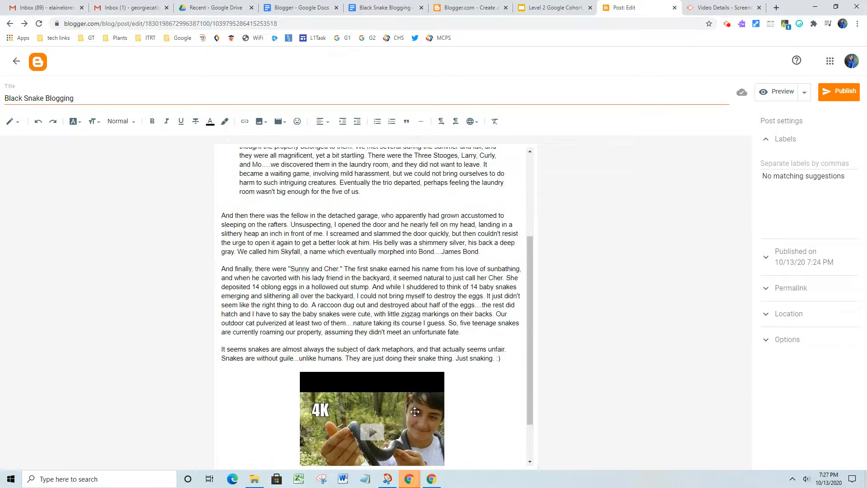
pyautogui.click(504, 358)
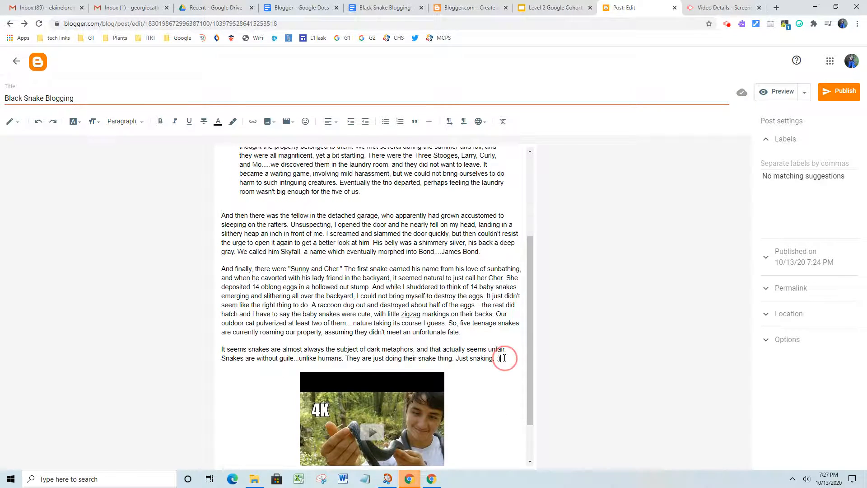
pyautogui.press('Return')
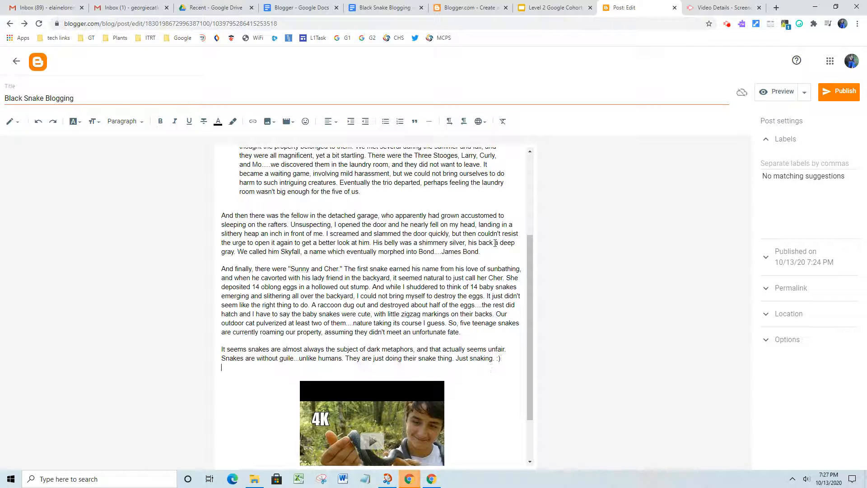
pyautogui.click(429, 123)
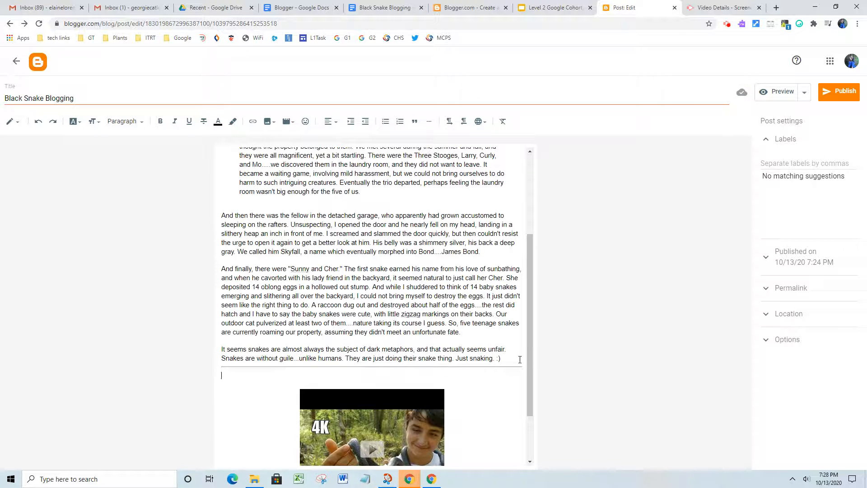
pyautogui.moveTo(530, 377); pyautogui.dragTo(527, 316)
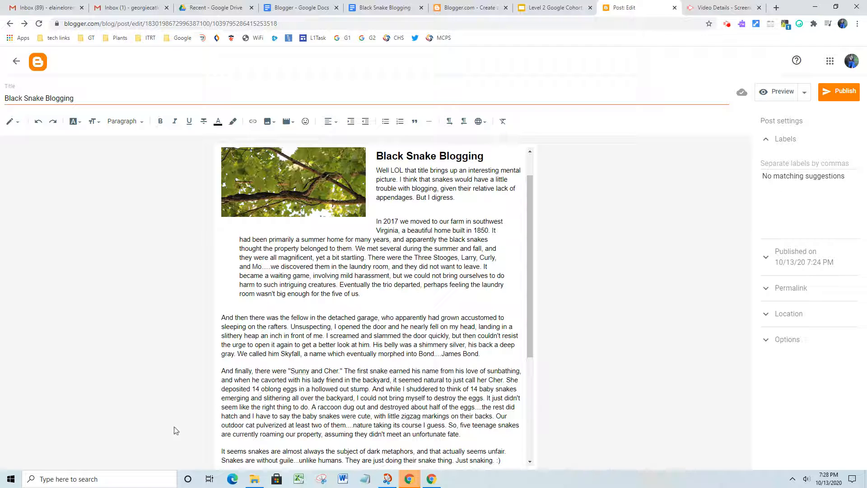
pyautogui.click(783, 93)
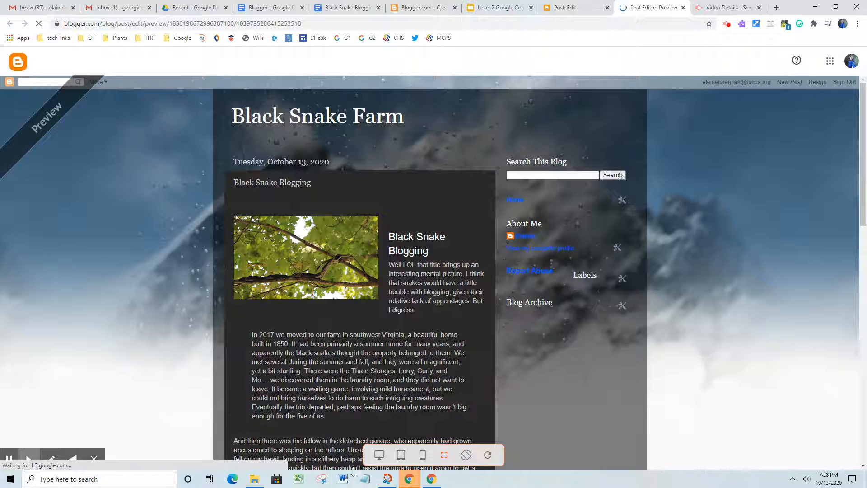
pyautogui.click(401, 455)
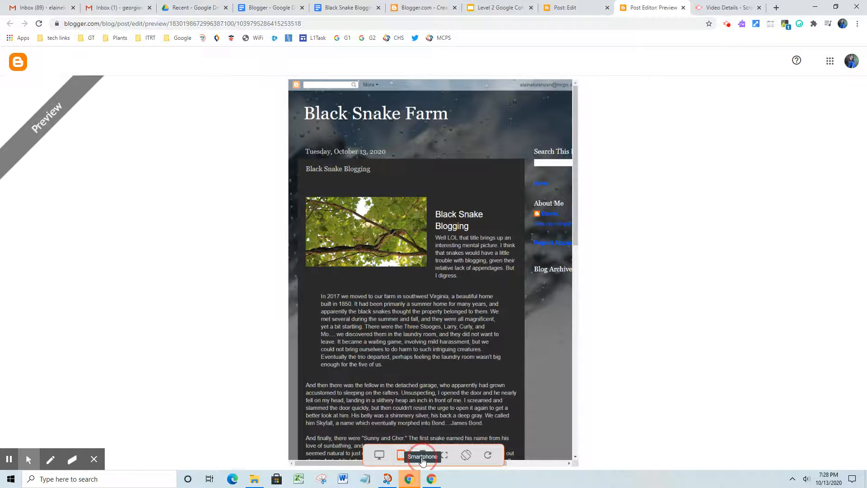
pyautogui.click(423, 454)
pyautogui.moveTo(405, 435); pyautogui.dragTo(435, 435)
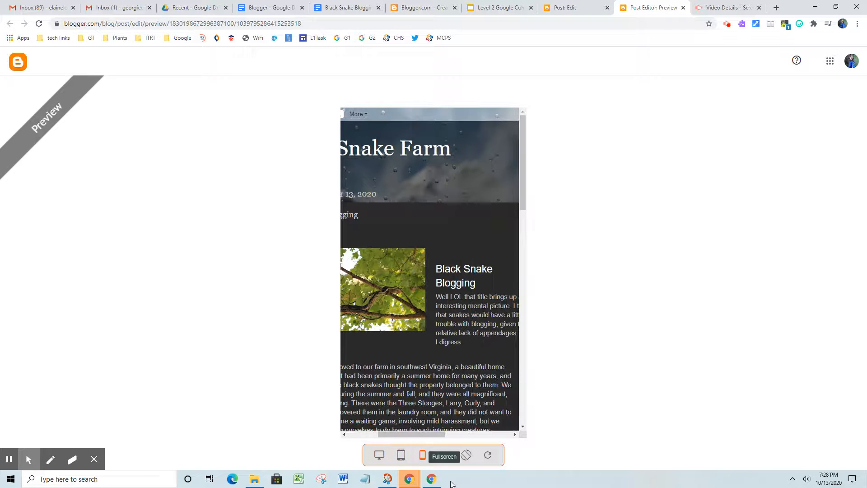
pyautogui.click(466, 459)
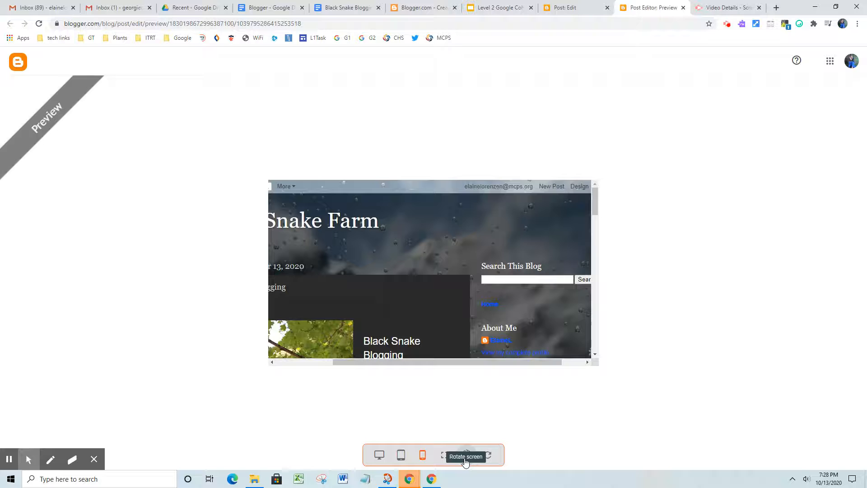
pyautogui.moveTo(401, 362); pyautogui.dragTo(315, 359)
pyautogui.scroll(-3, 407, 267)
pyautogui.scroll(3, 421, 288)
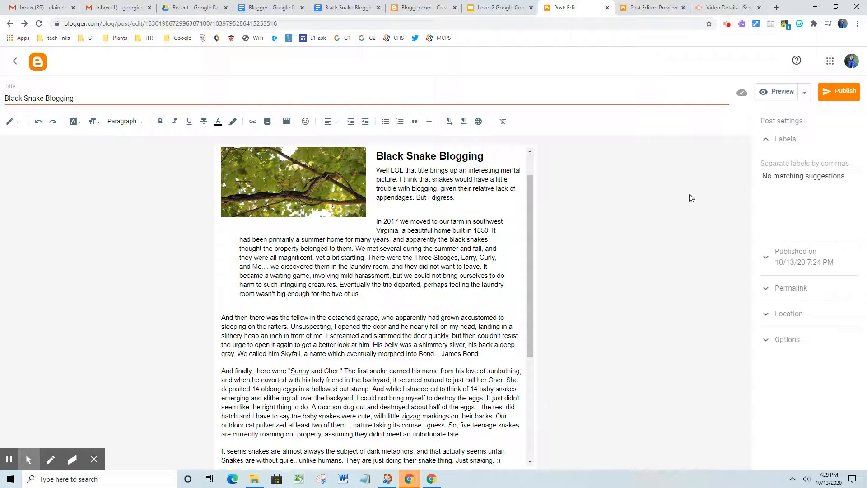
# Step: Publish the Black Snake Blogging post, confirm, and check its row in the posts list
pyautogui.click(837, 93)
pyautogui.click(477, 279)
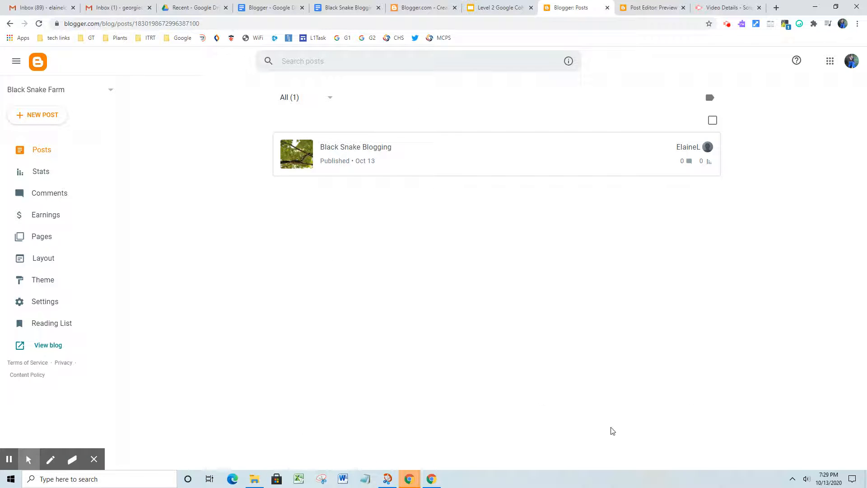
pyautogui.moveTo(644, 137)
pyautogui.moveTo(567, 162)
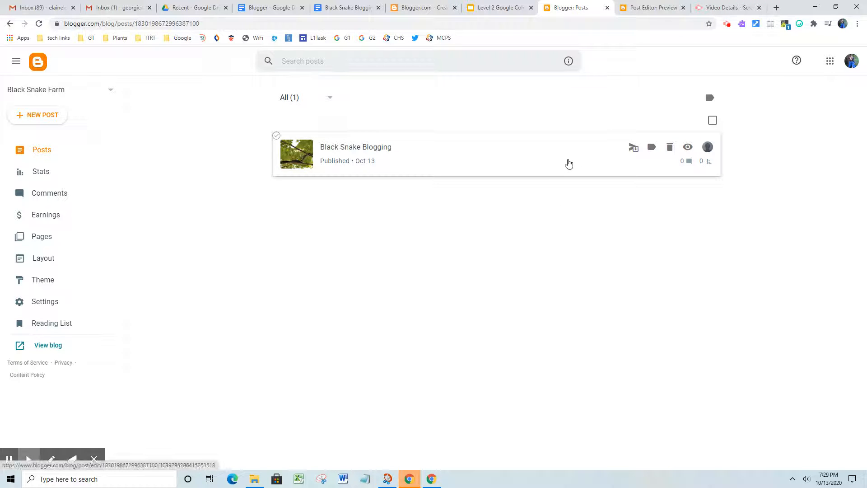
pyautogui.click(635, 153)
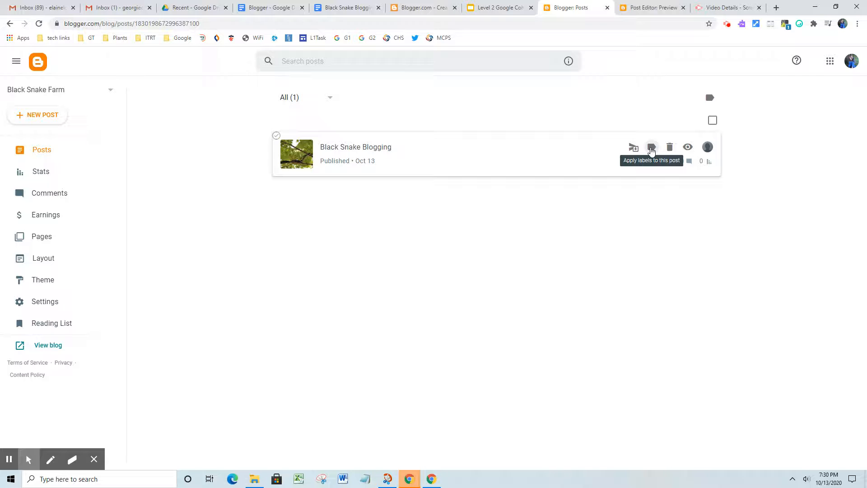
# Step: Apply the labels 'farm' and 'snakes' to the published post
pyautogui.click(651, 149)
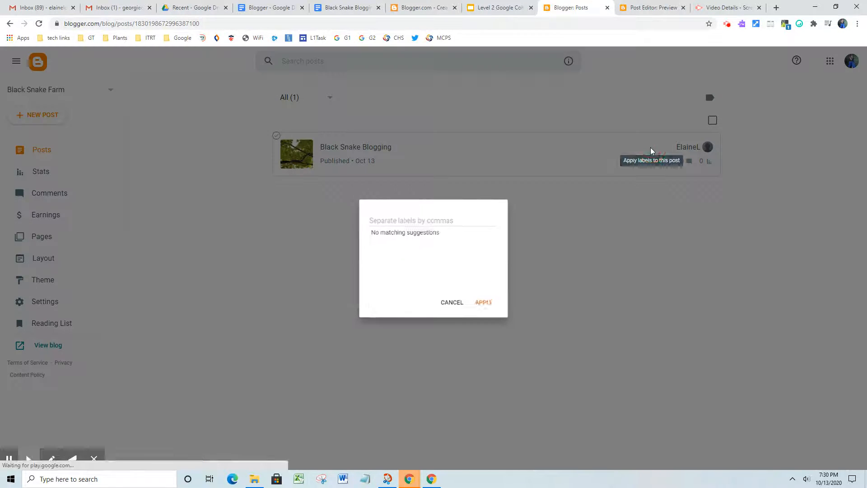
pyautogui.click(395, 214)
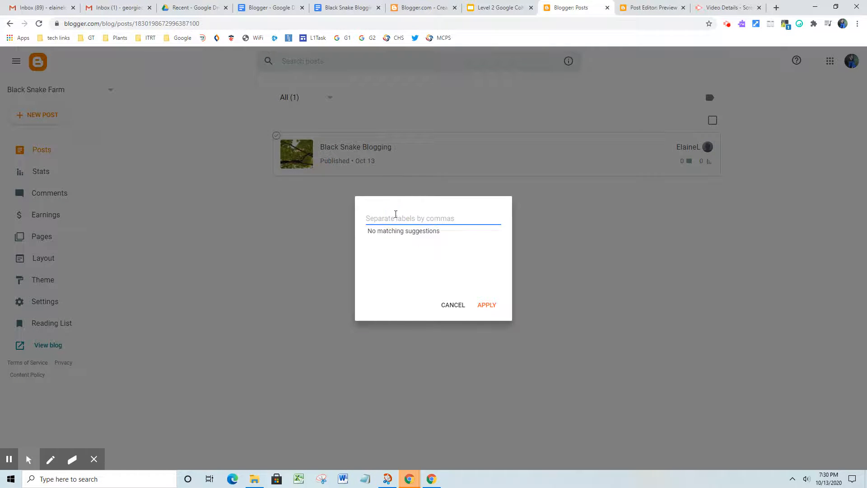
pyautogui.write('farm,')
pyautogui.hotkey('ctrl', 'a')
pyautogui.press('BackSpace')
pyautogui.write('farm, n')
pyautogui.press('BackSpace')
pyautogui.write('snakes')
pyautogui.click(486, 305)
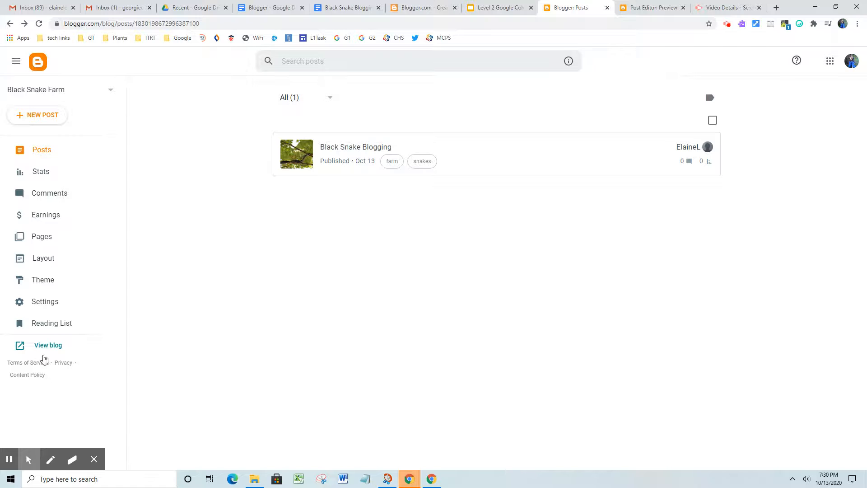
# Step: Open the live Black Snake Farm blog and scroll through the Black Snake Blogging post
pyautogui.click(43, 345)
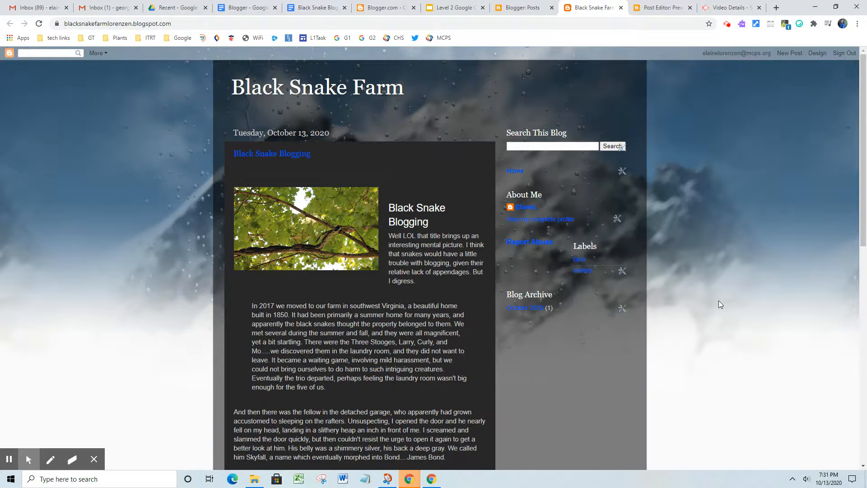
pyautogui.scroll(-3, 719, 302)
pyautogui.scroll(-3, 717, 400)
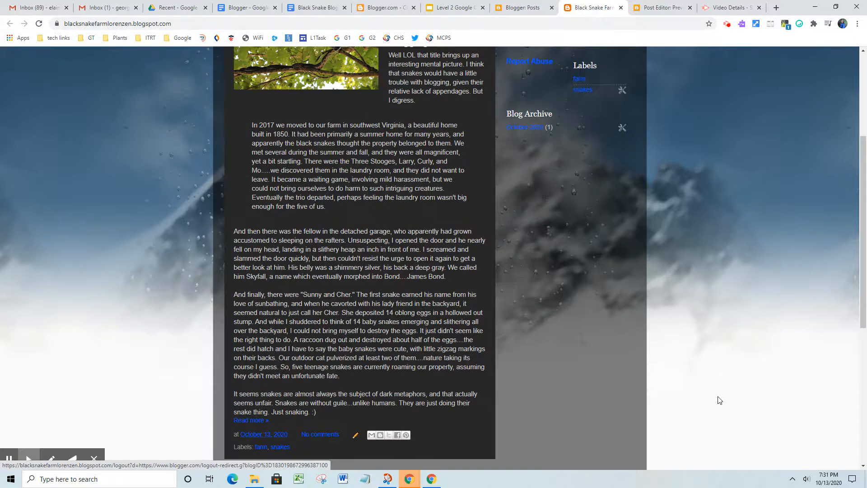
pyautogui.scroll(-2, 428, 368)
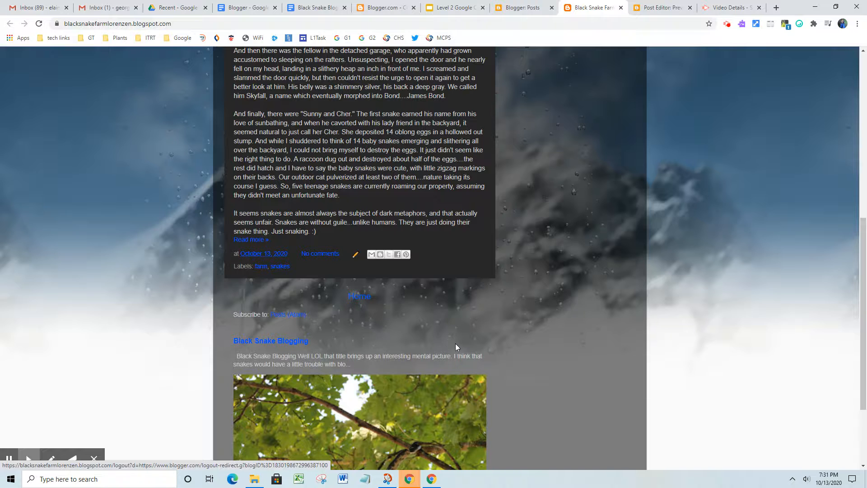
pyautogui.scroll(-3, 464, 343)
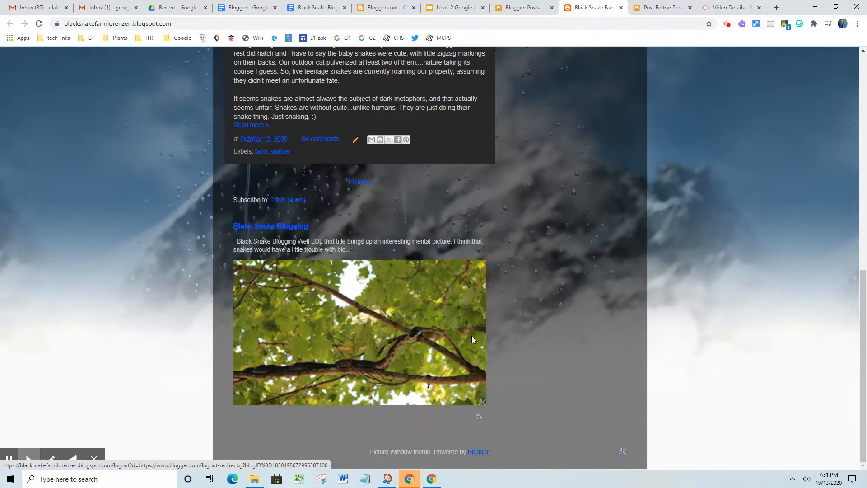
pyautogui.scroll(3, 478, 332)
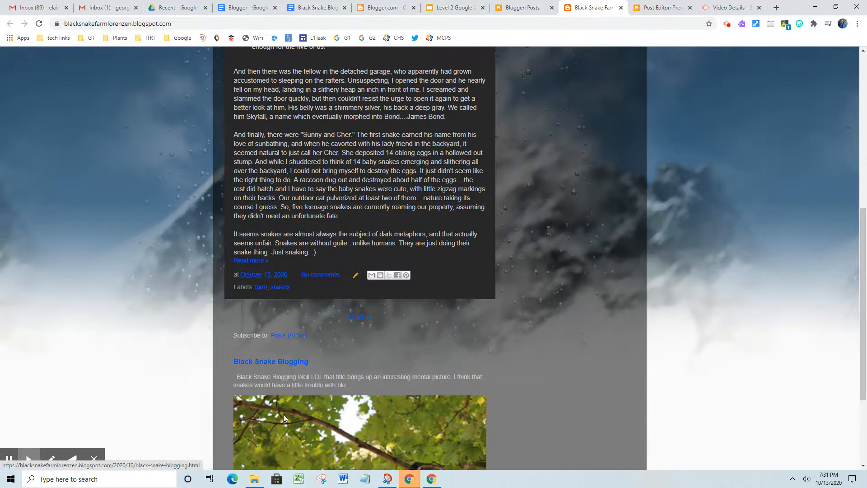
pyautogui.scroll(-3, 362, 419)
pyautogui.scroll(3, 407, 375)
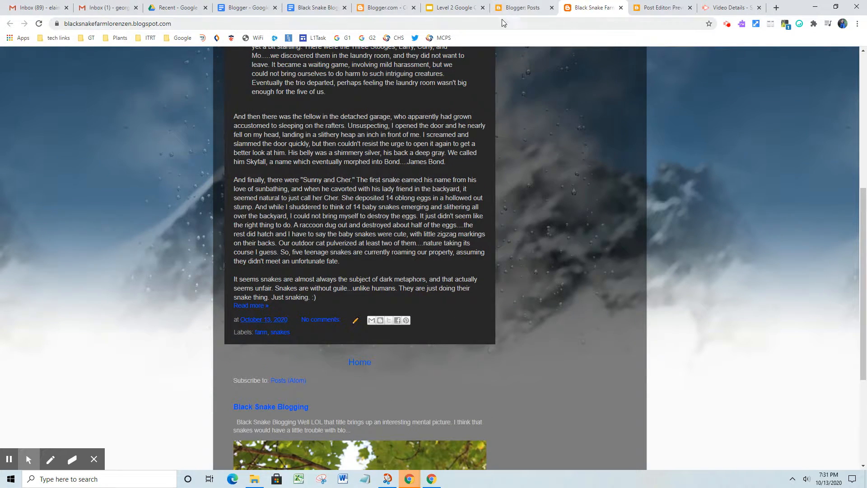
pyautogui.moveTo(863, 256)
pyautogui.mouseDown()
pyautogui.moveTo(864, 115)
pyautogui.moveTo(863, 254)
pyautogui.mouseUp()
pyautogui.scroll(-4, 800, 433)
pyautogui.scroll(6, 840, 235)
pyautogui.scroll(-1, 627, 405)
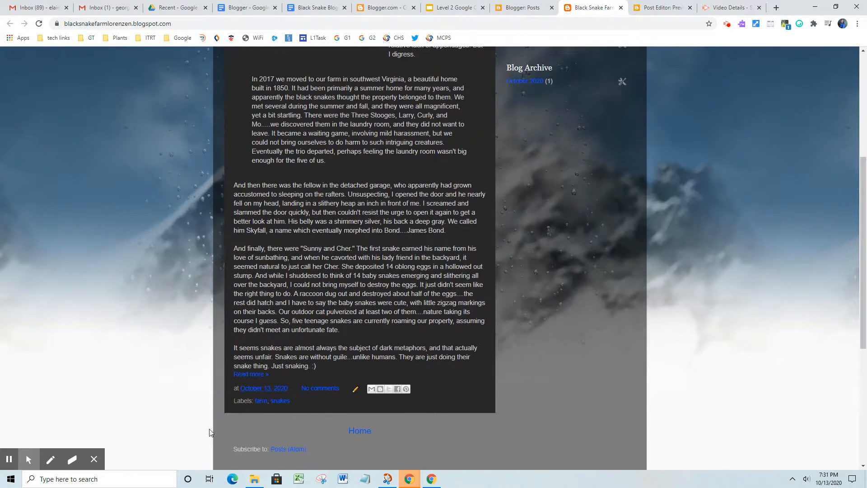
# Step: Open the post's own page via 'No comments' and return to its top
pyautogui.click(309, 392)
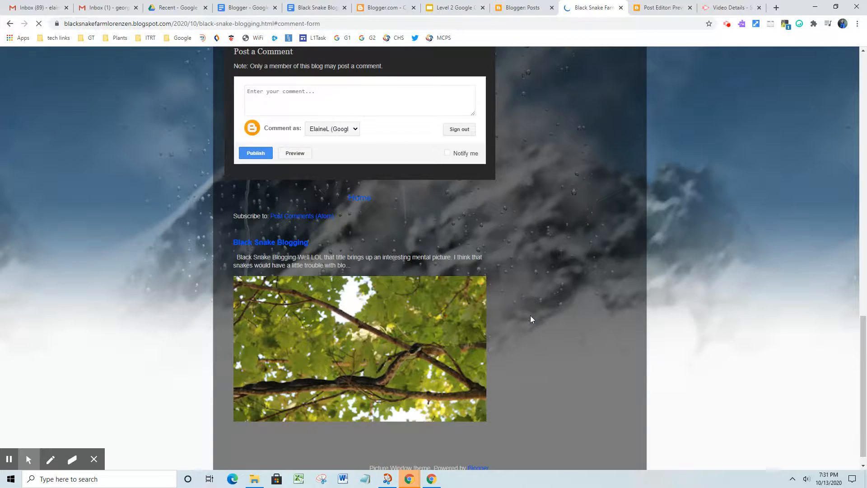
pyautogui.scroll(2, 406, 225)
pyautogui.click(304, 184)
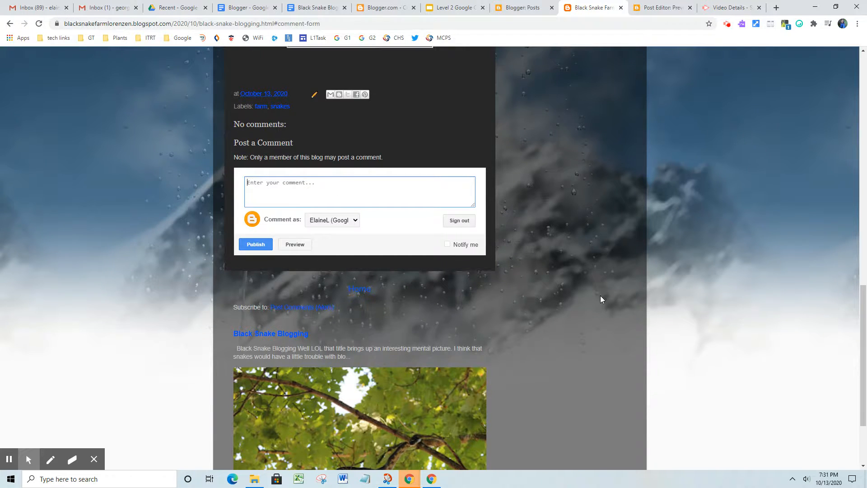
pyautogui.scroll(20, 596, 312)
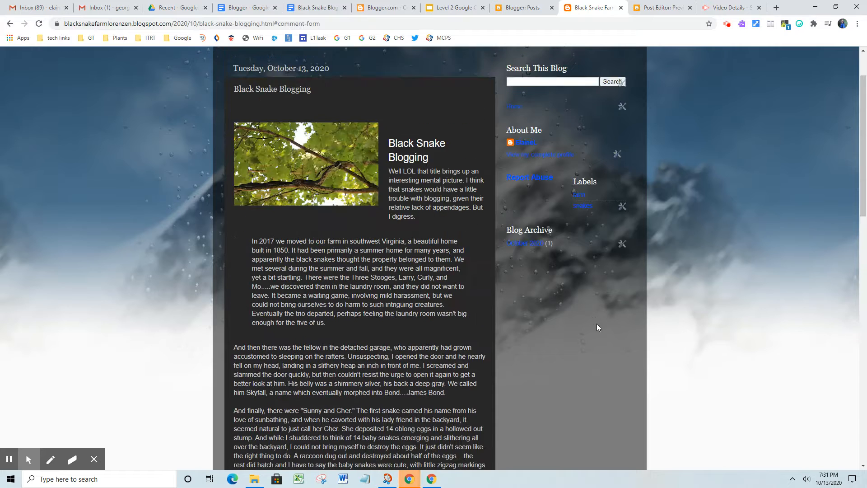
pyautogui.scroll(2, 597, 323)
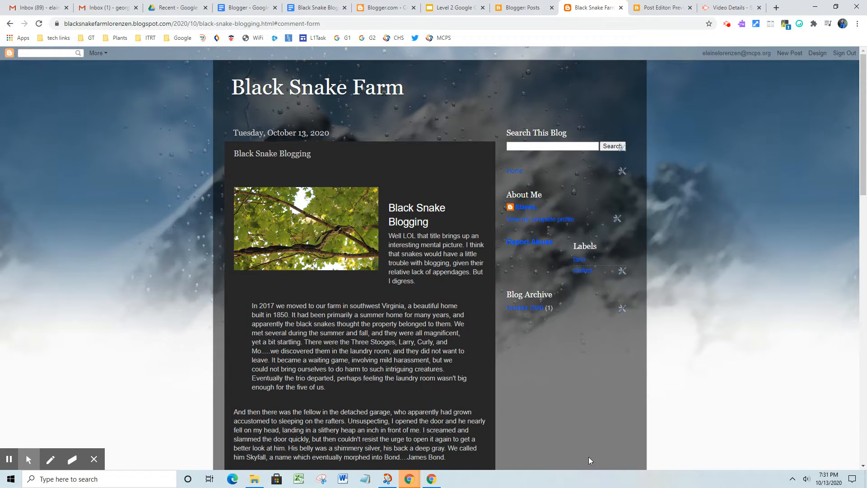